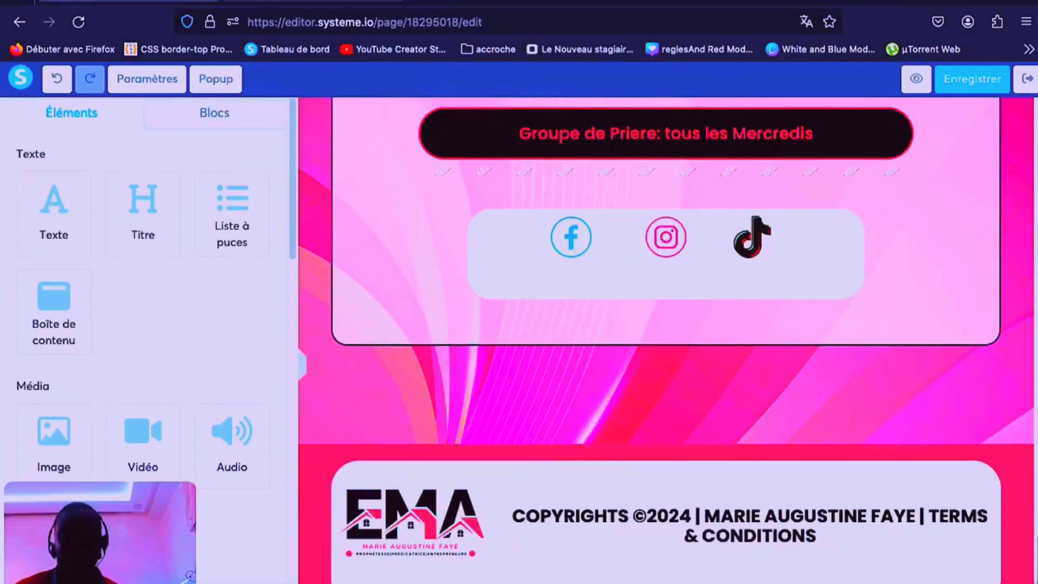
- Switch to cssgradient.io and examine the blue-to-white linear gradient's stops, type options and generated CSS
click(313, 1)
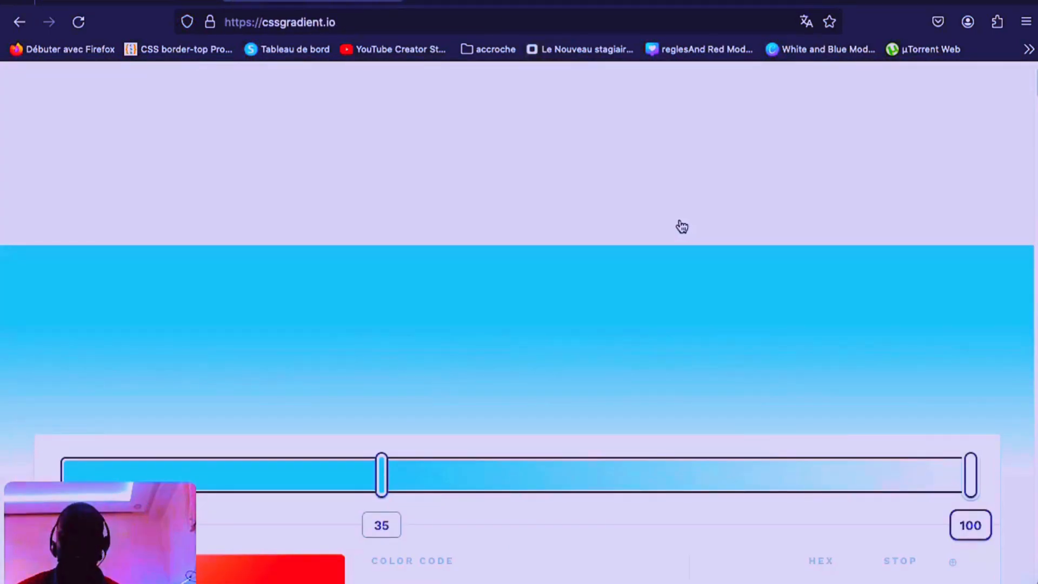
scroll(660, 227, down, 2)
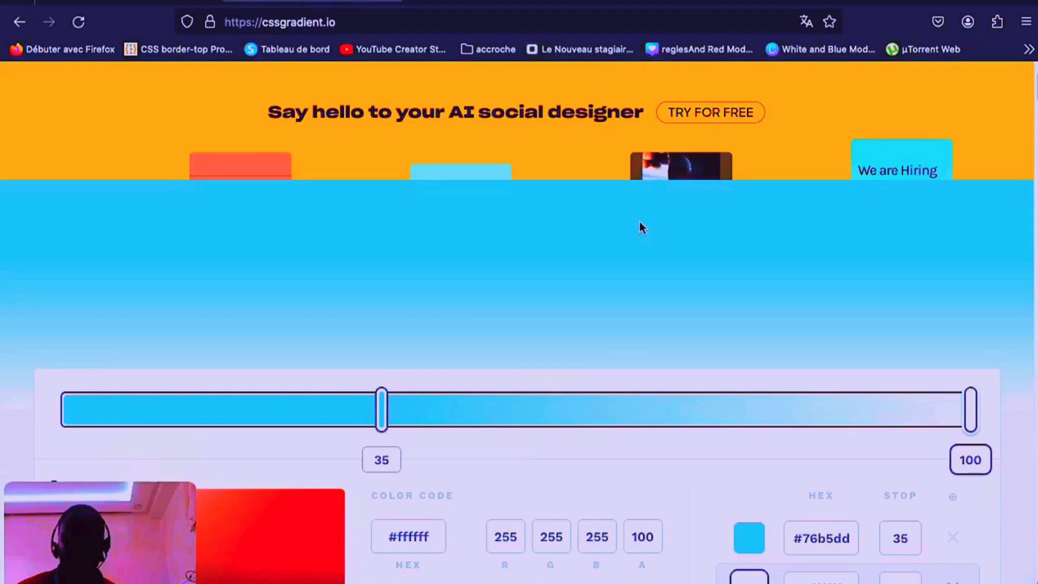
scroll(625, 337, down, 5)
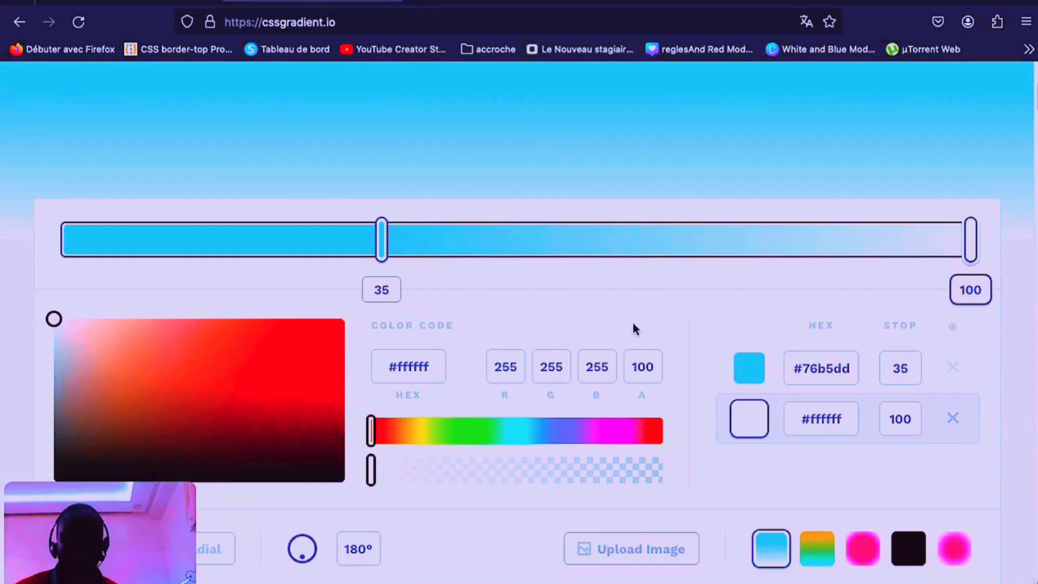
scroll(633, 328, down, 2)
scroll(220, 320, down, 5)
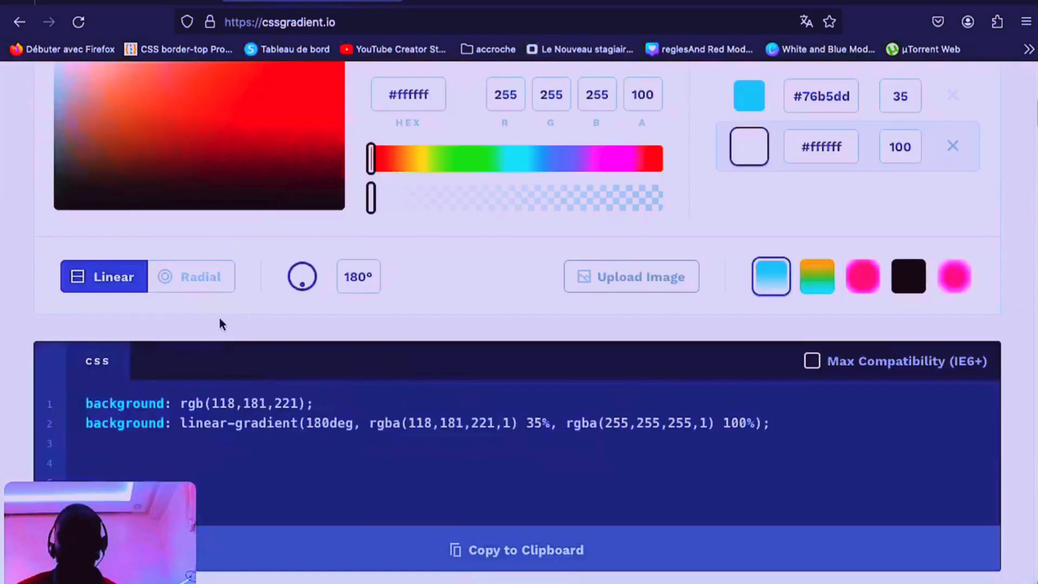
scroll(220, 323, down, 1)
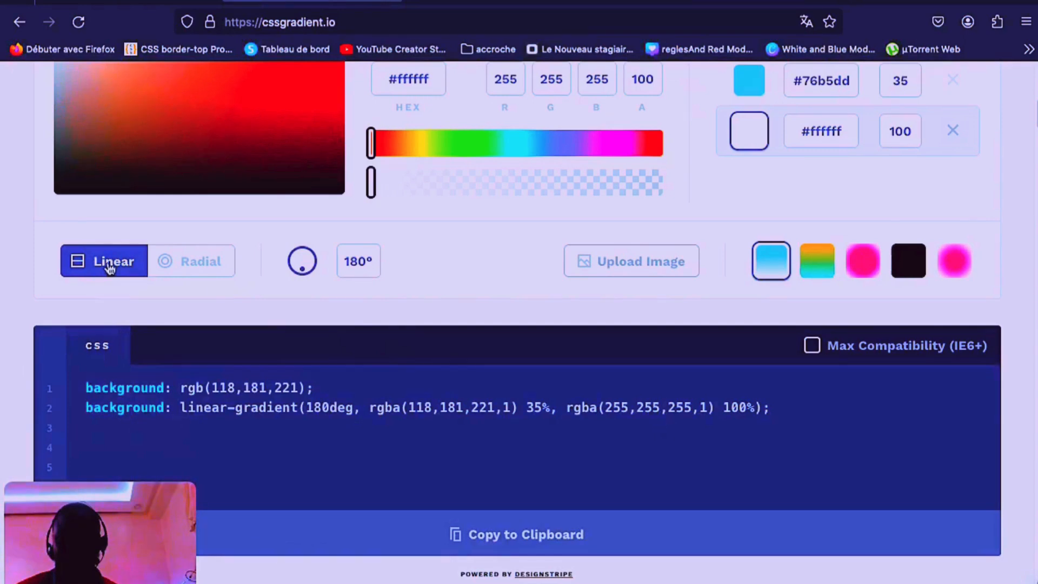
- Change the blue-to-white gradient to the Radial type and examine its preview
click(192, 261)
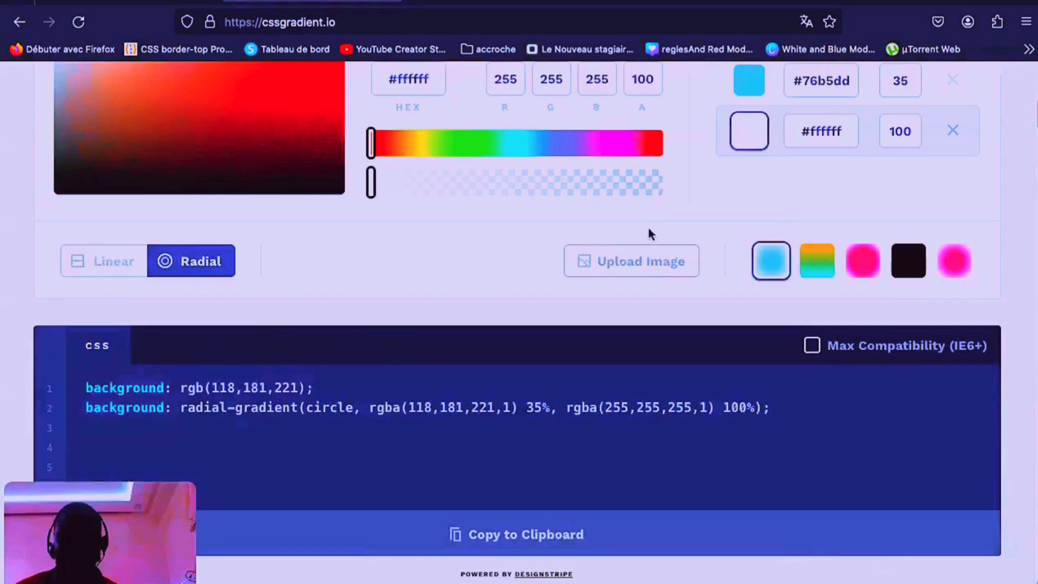
scroll(649, 230, up, 6)
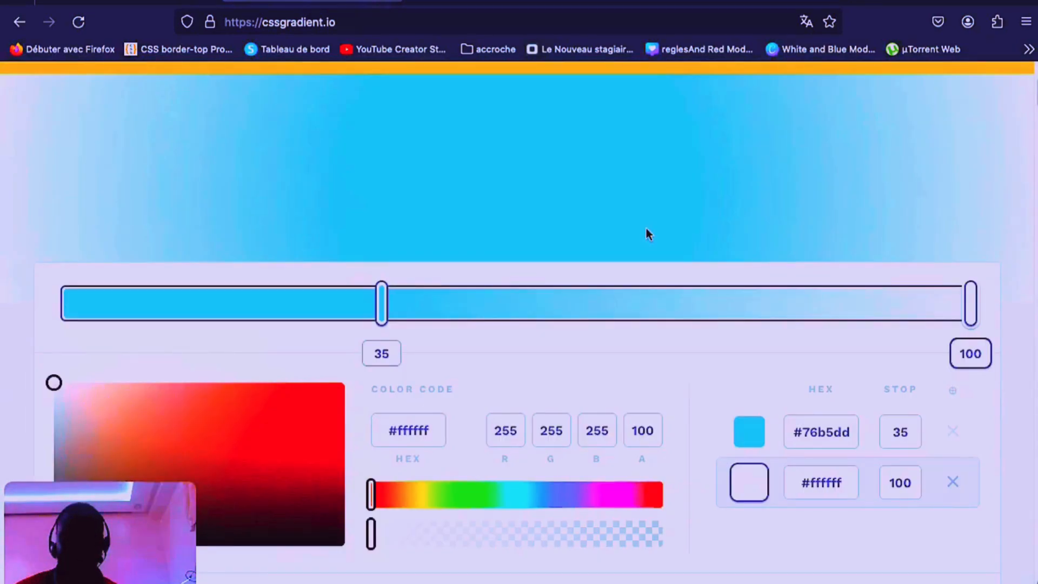
scroll(551, 259, up, 2)
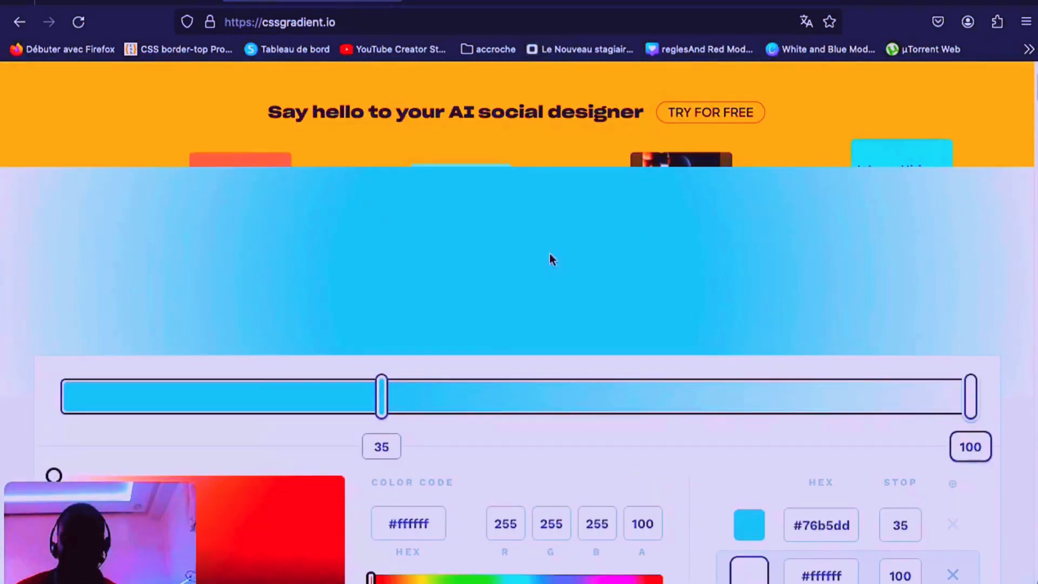
scroll(292, 256, down, 1)
scroll(453, 159, down, 1)
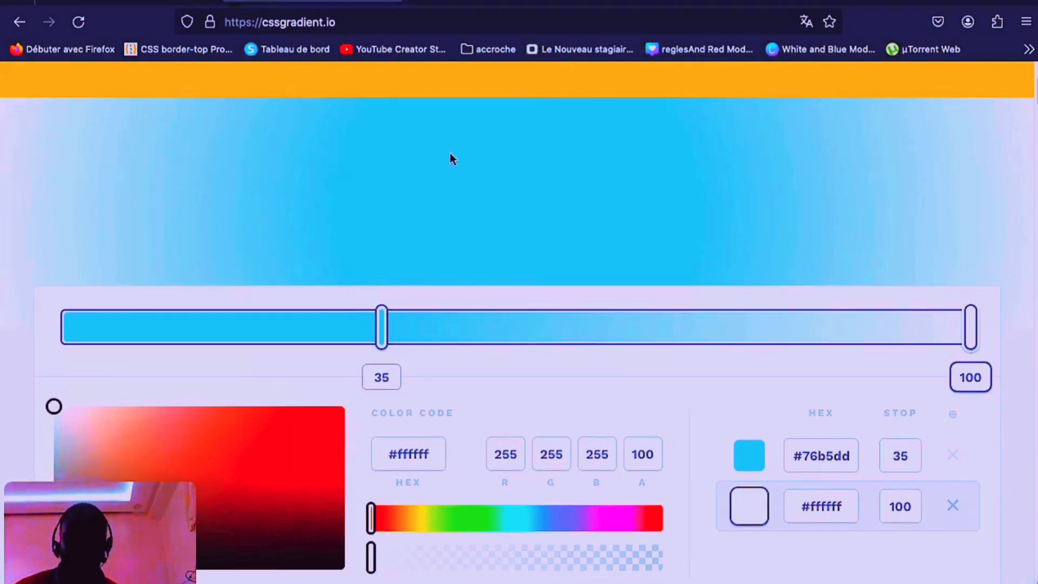
- Set the blue-to-white gradient back to the Linear type and check its preview
scroll(452, 156, down, 5)
scroll(74, 336, down, 3)
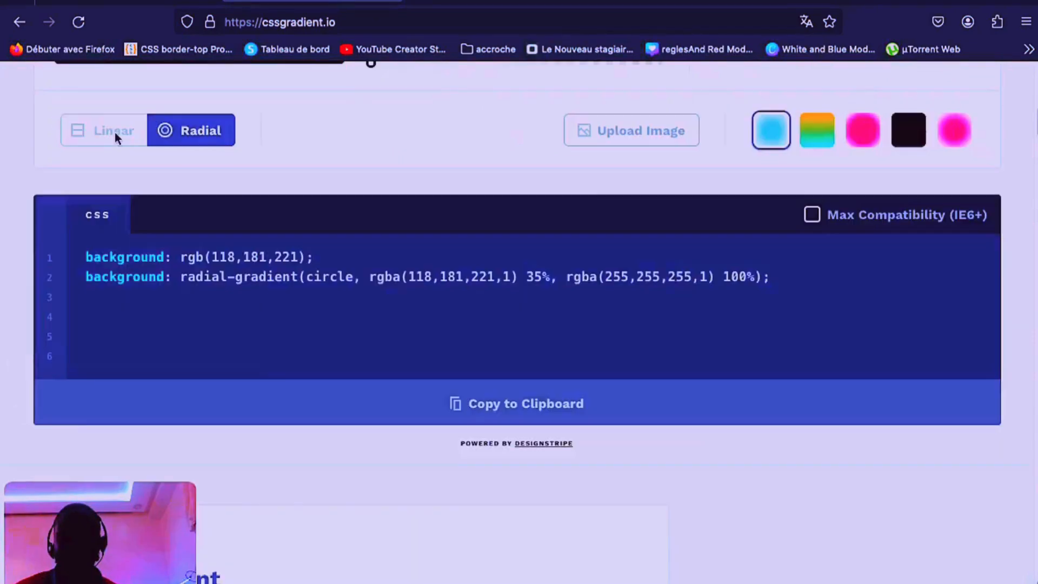
click(113, 131)
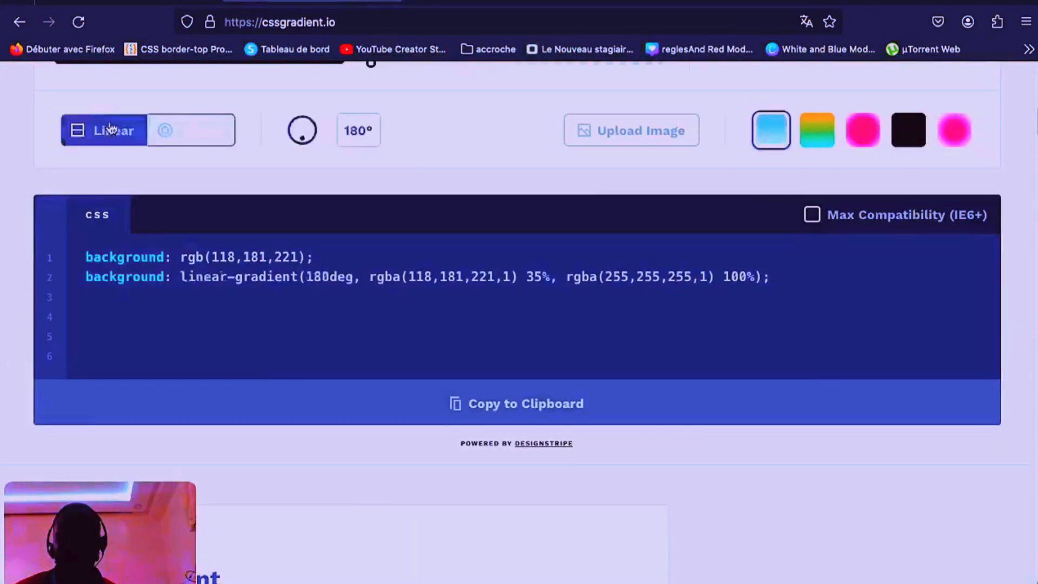
scroll(495, 109, up, 3)
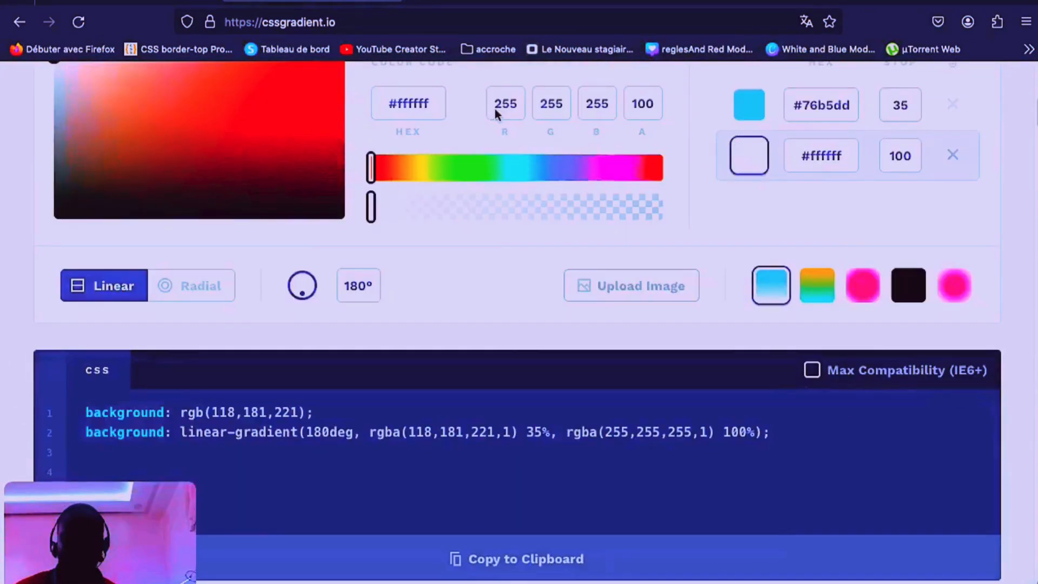
scroll(495, 109, up, 10)
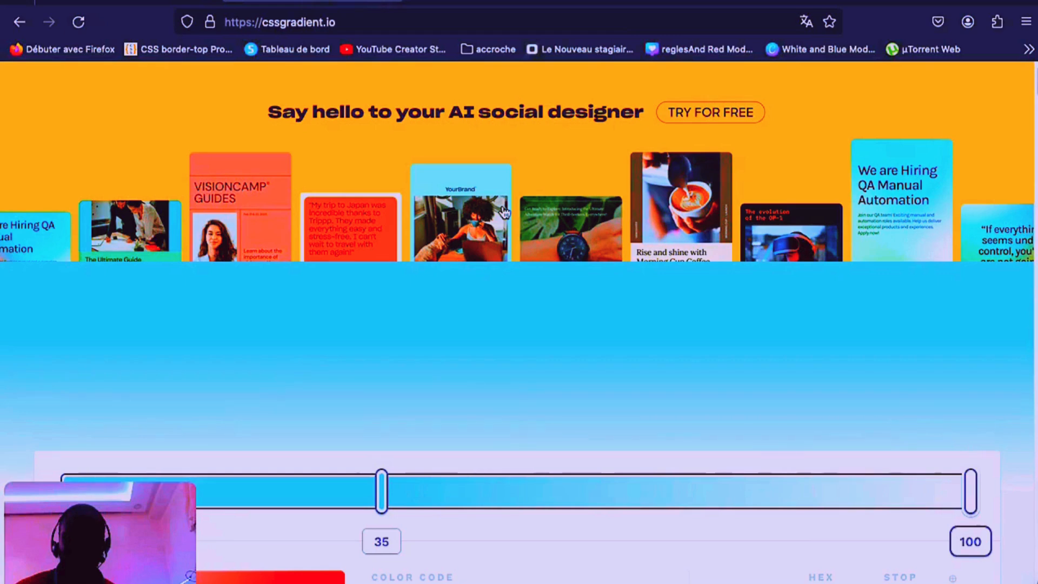
- Try the other preset gradients and load the turquoise-to-orange one
scroll(504, 211, down, 6)
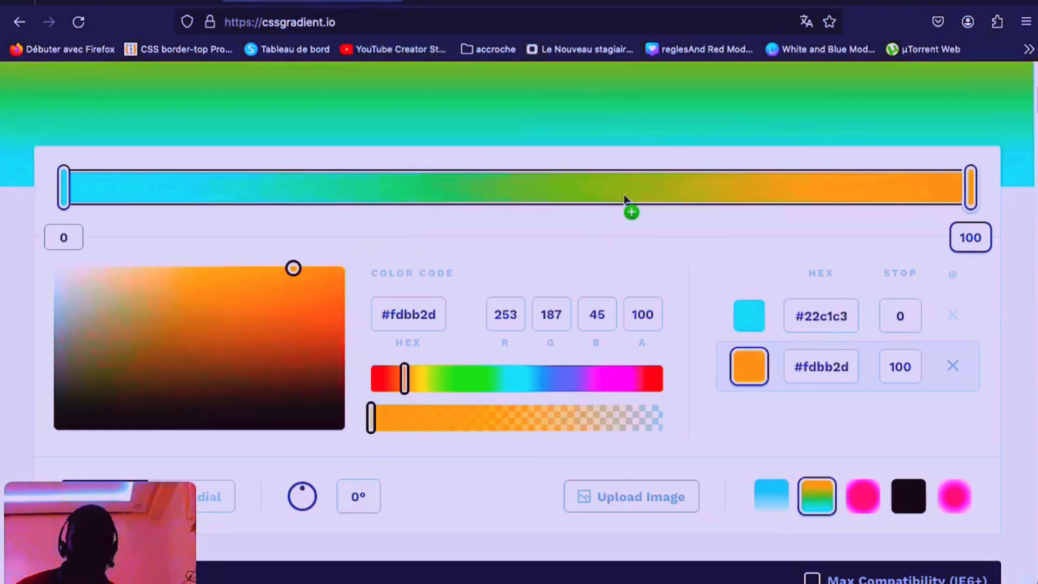
click(875, 503)
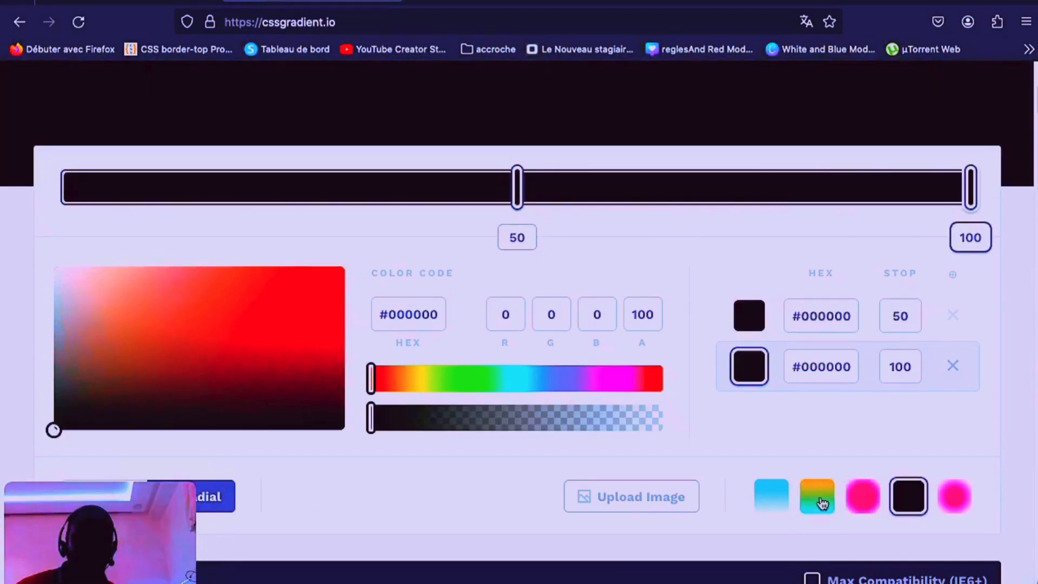
click(819, 500)
- Change the turquoise-to-orange gradient to the Radial type and check its preview
scroll(193, 394, down, 2)
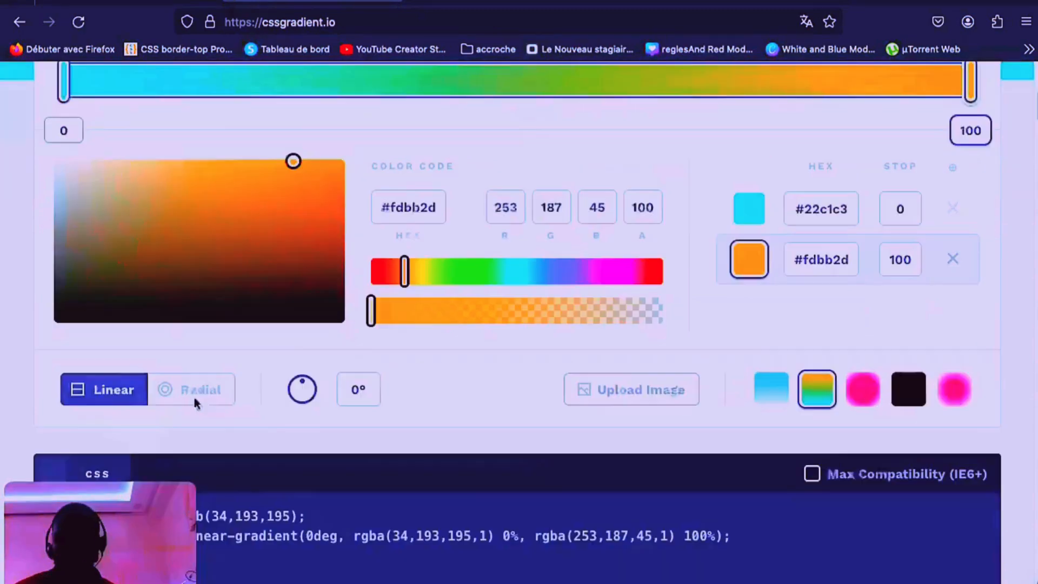
scroll(194, 399, down, 1)
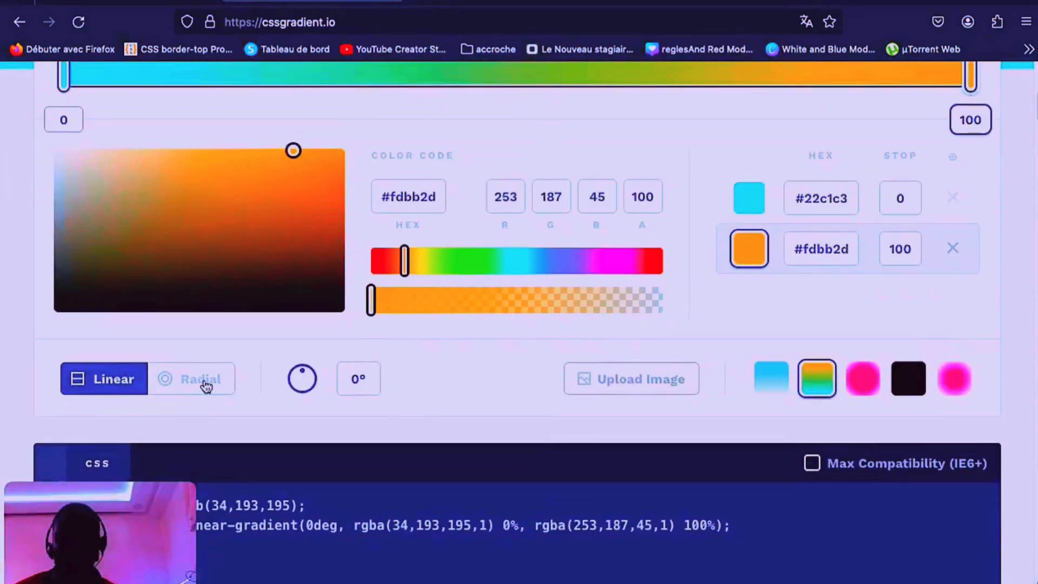
click(205, 384)
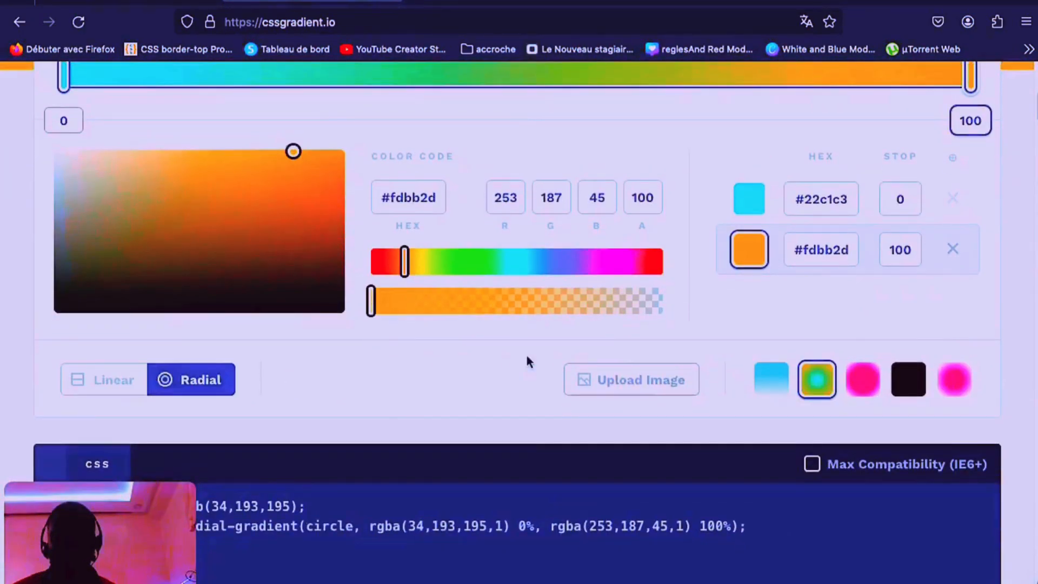
scroll(486, 319, up, 8)
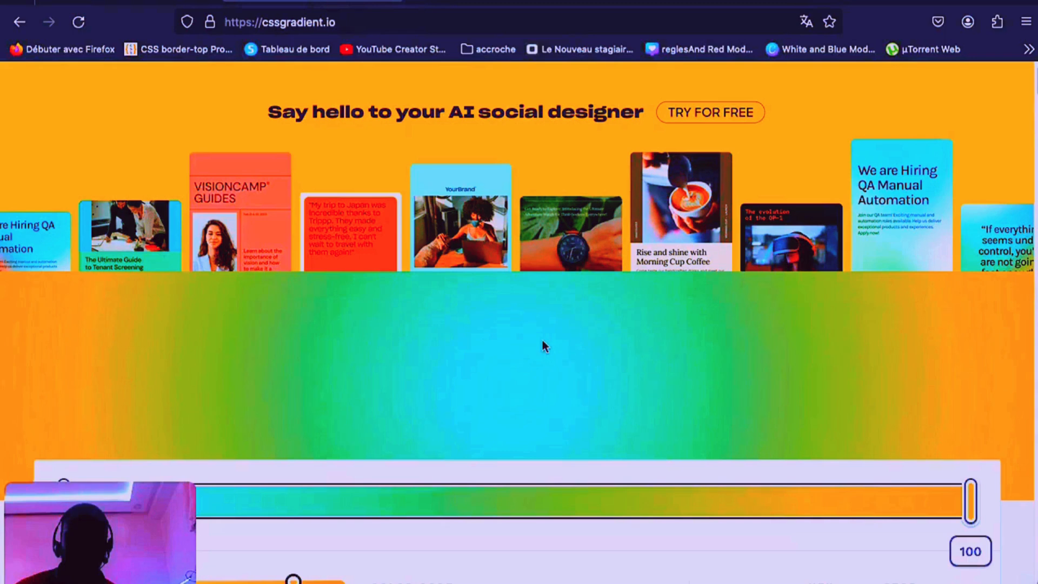
scroll(544, 346, down, 2)
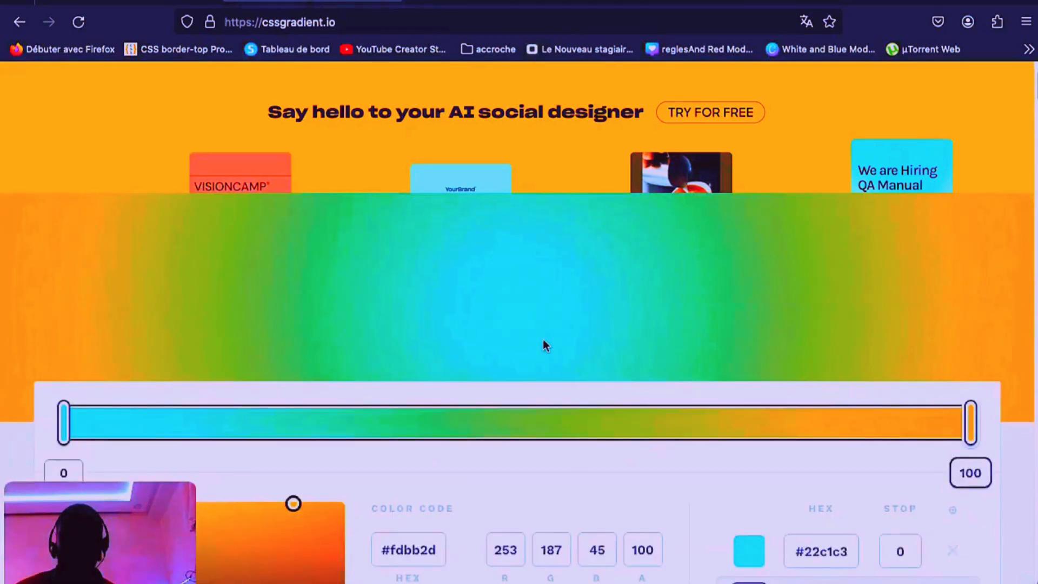
scroll(542, 339, down, 1)
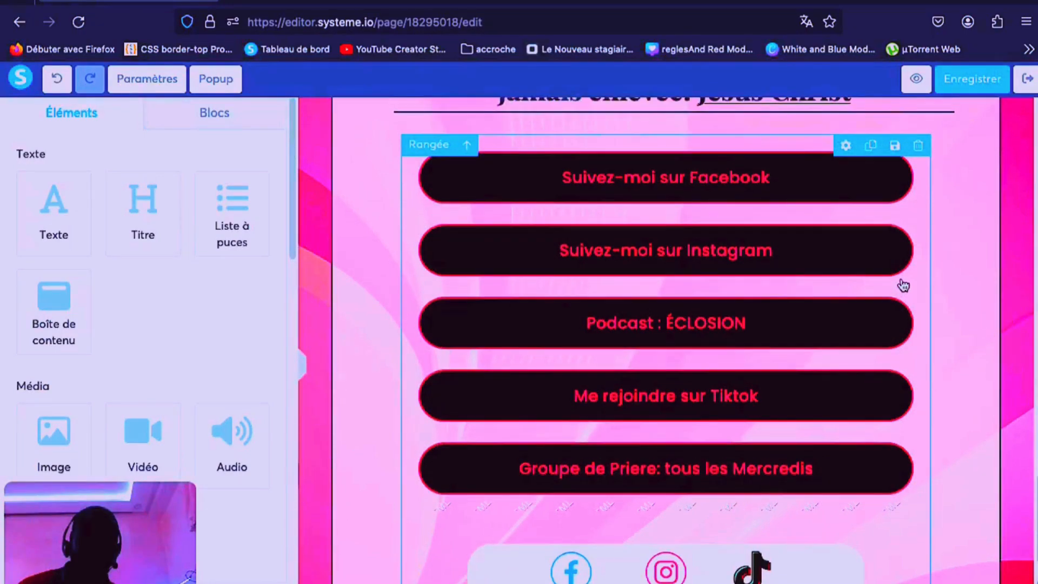
- Return to the systeme.io page editor and examine the link buttons, social icons row and footer
scroll(903, 285, down, 5)
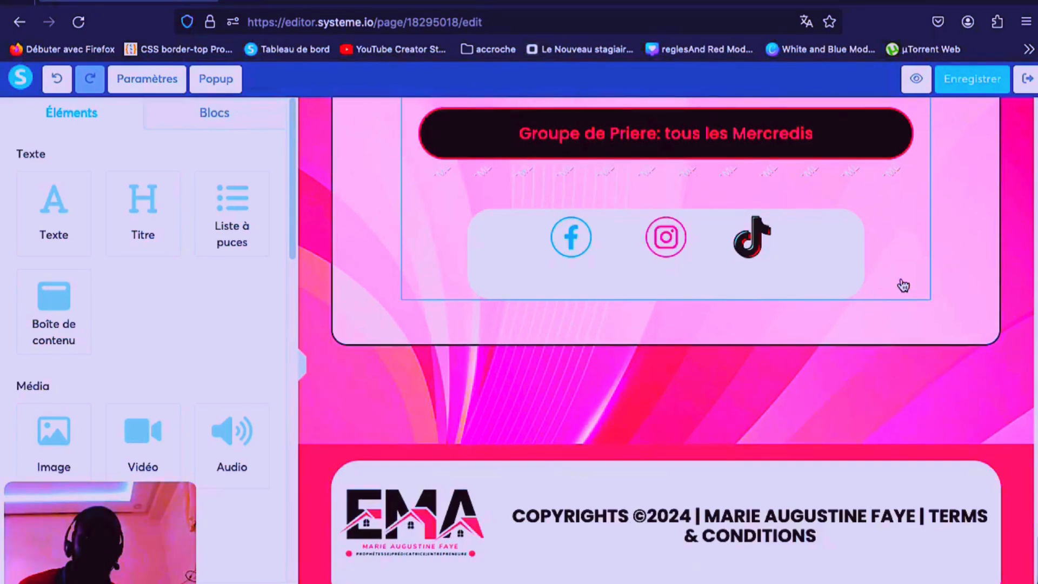
scroll(903, 286, up, 1)
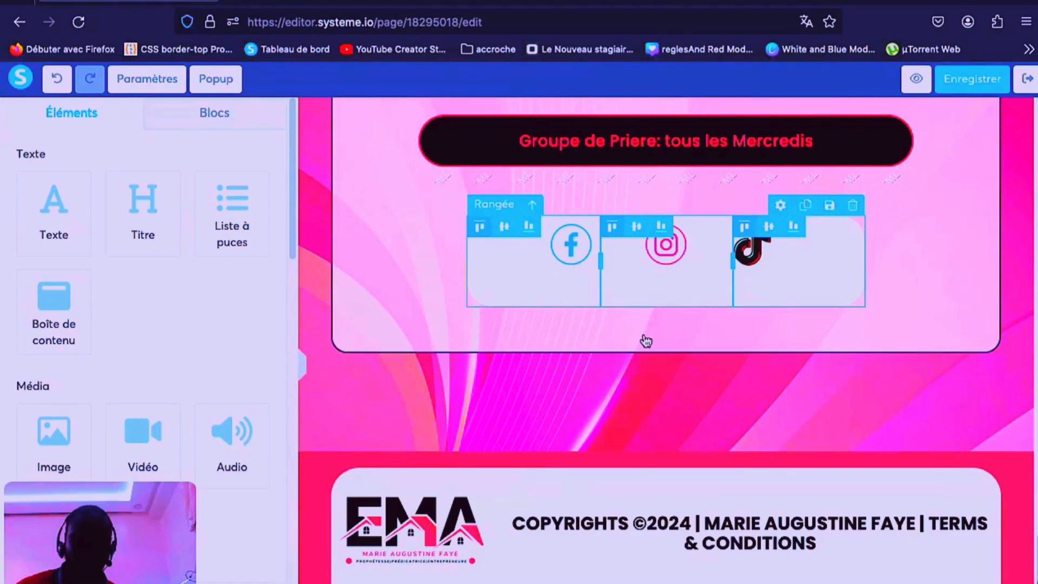
scroll(646, 341, up, 5)
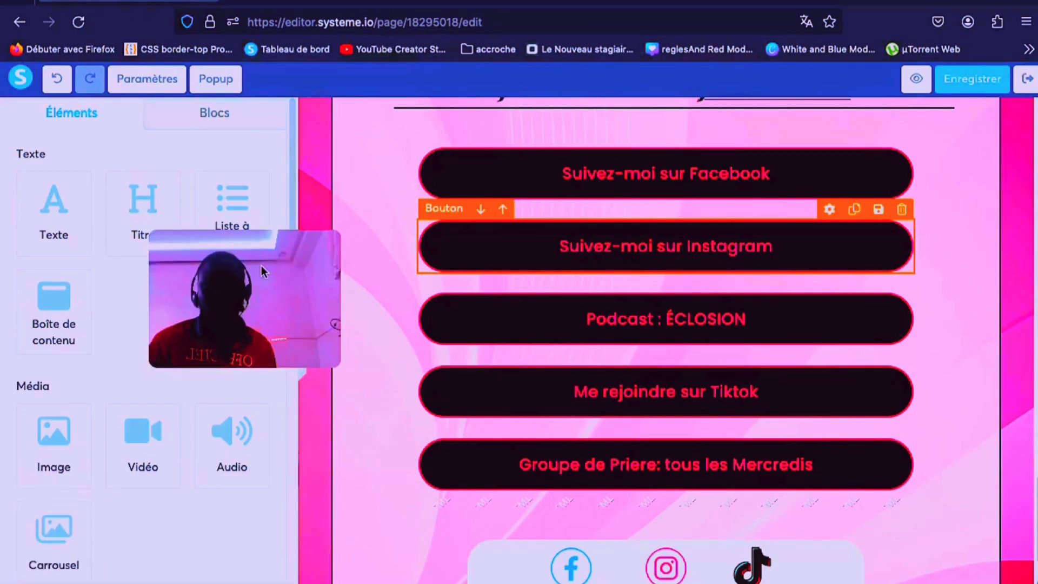
click(660, 248)
scroll(660, 247, up, 2)
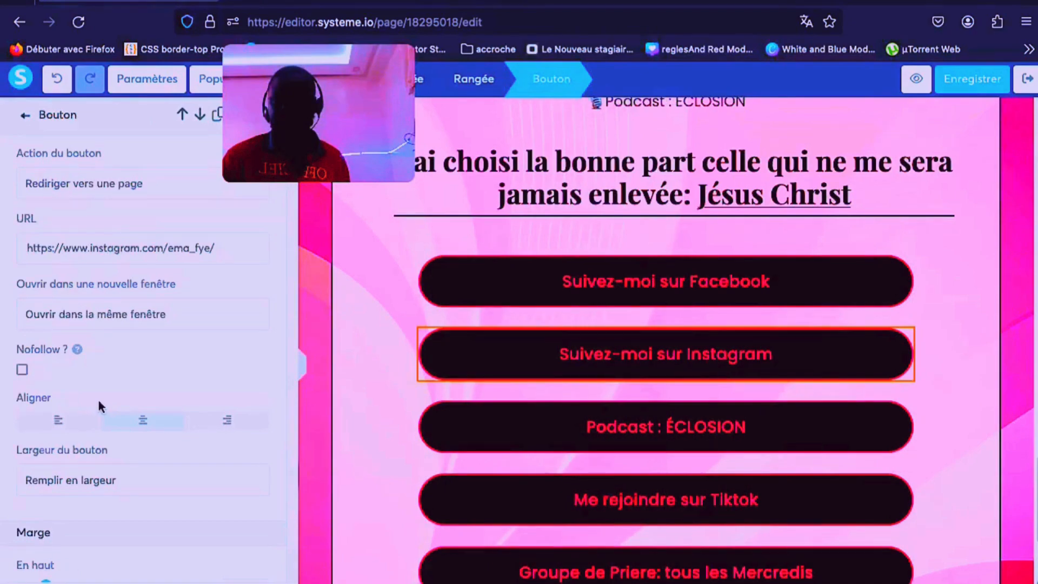
scroll(175, 439, down, 10)
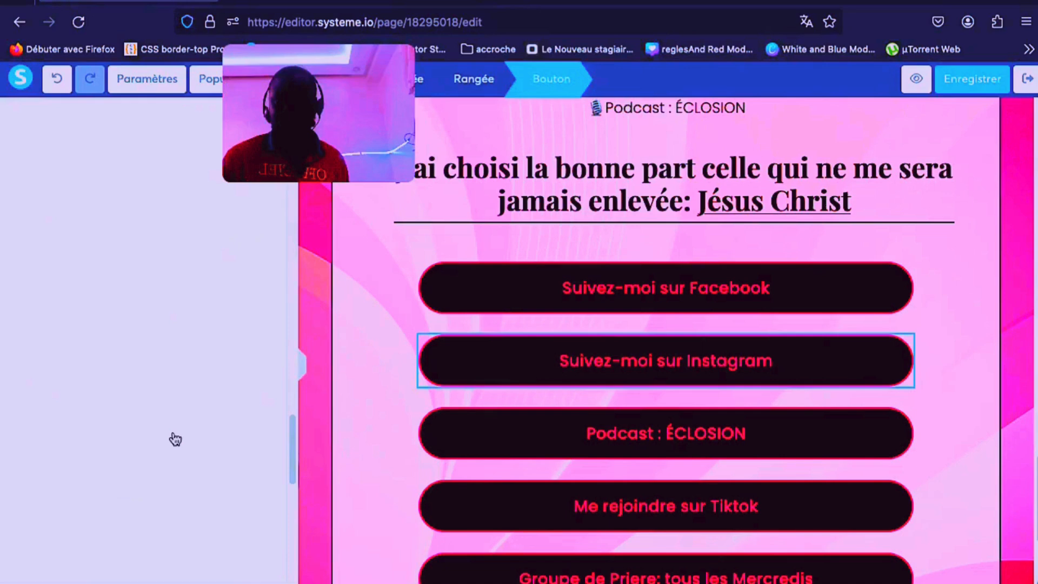
click(172, 433)
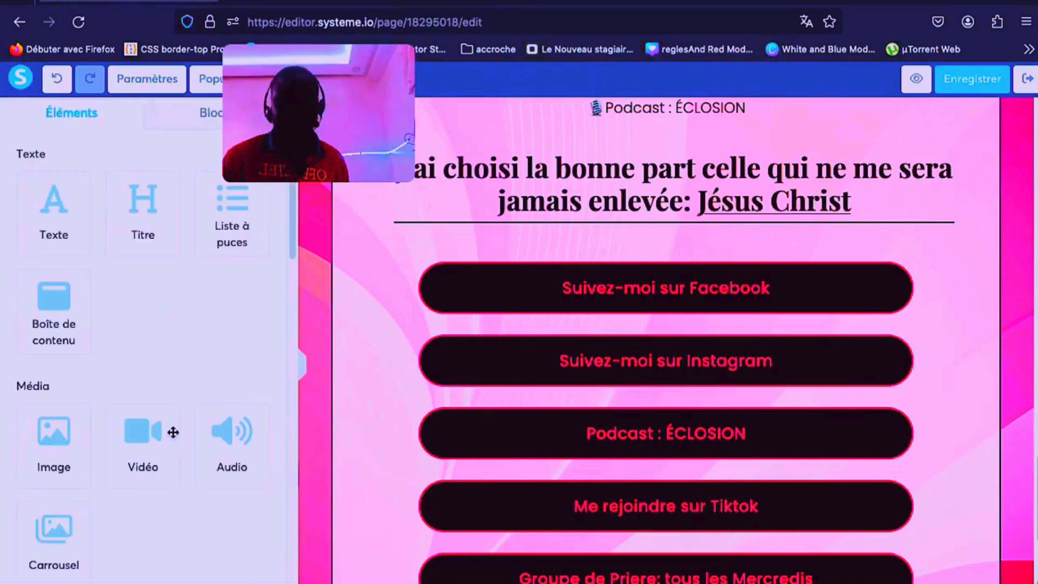
- Select the "Suivez-moi sur Instagram" button, open its text color and get the hex code F30377
click(574, 352)
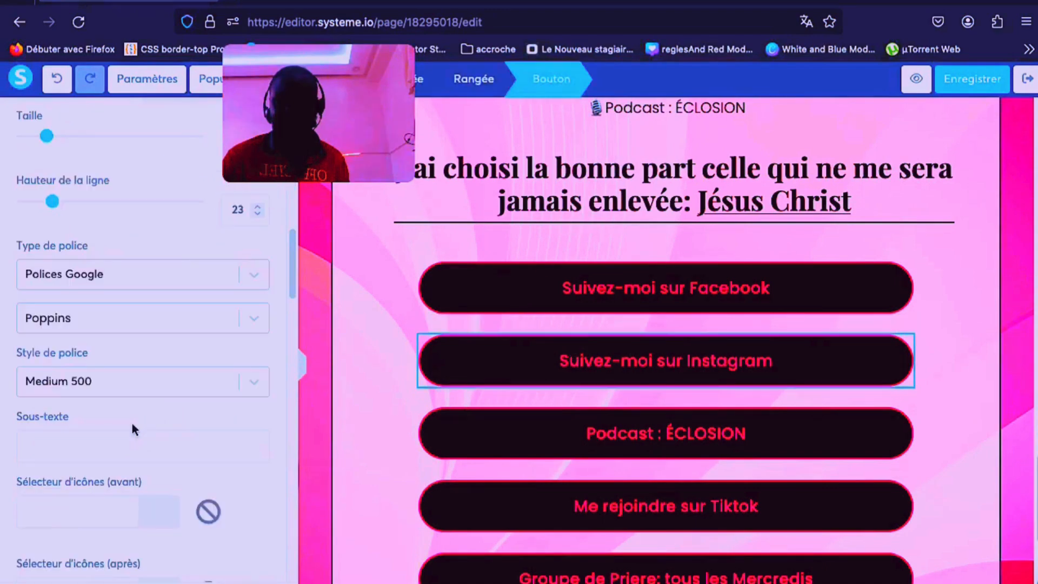
scroll(133, 429, down, 5)
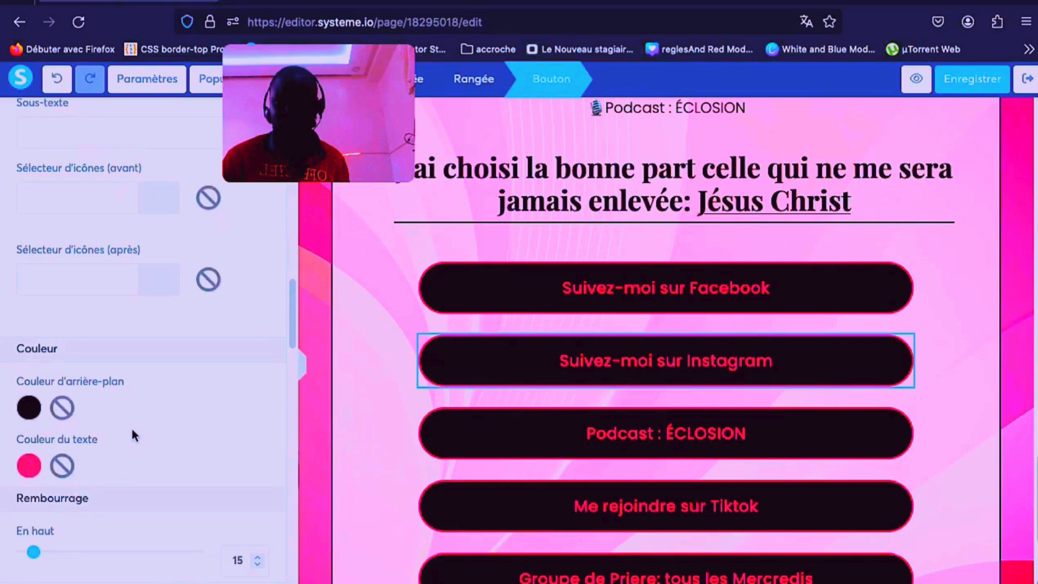
scroll(132, 430, down, 1)
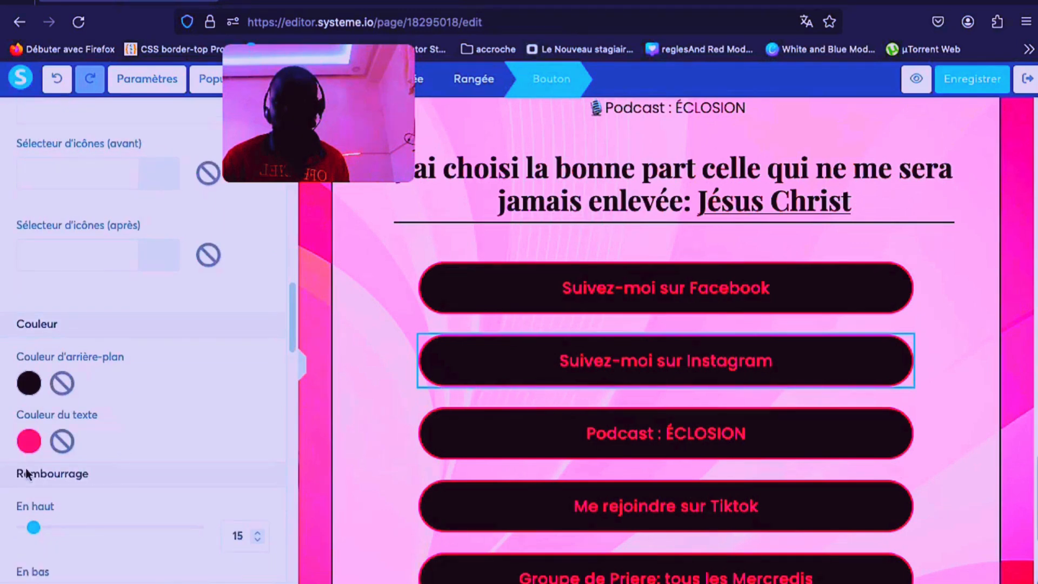
click(28, 441)
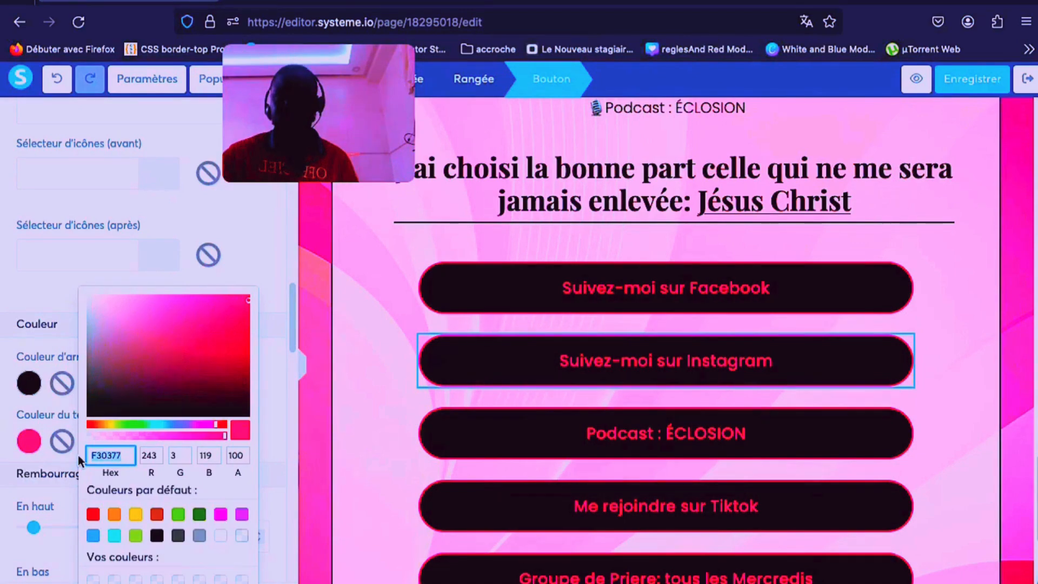
- Switch to cssgradient.io and set the gradient's first color stop, at position 0, to #F30377
click(336, 2)
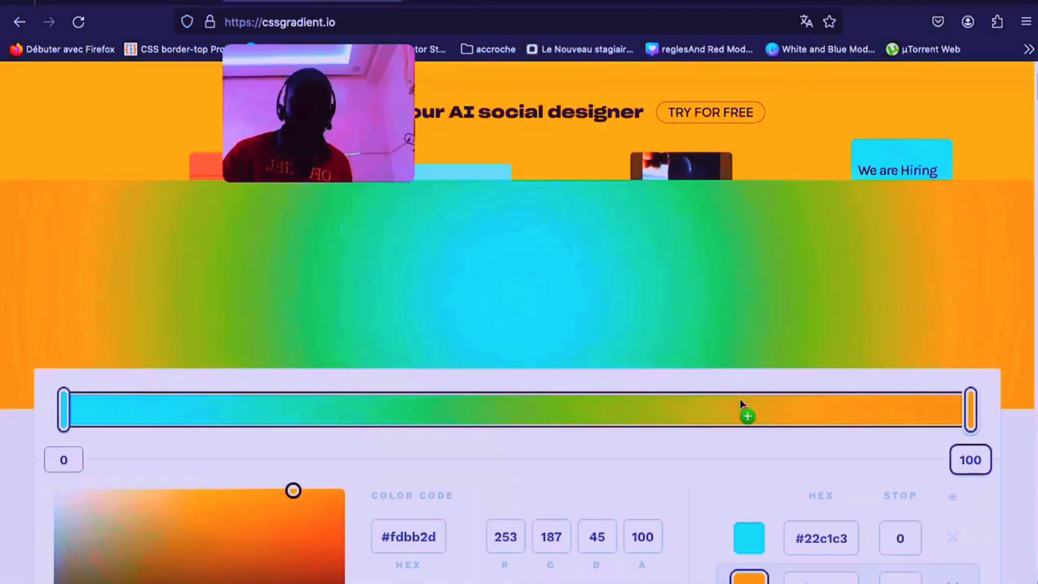
scroll(740, 400, down, 1)
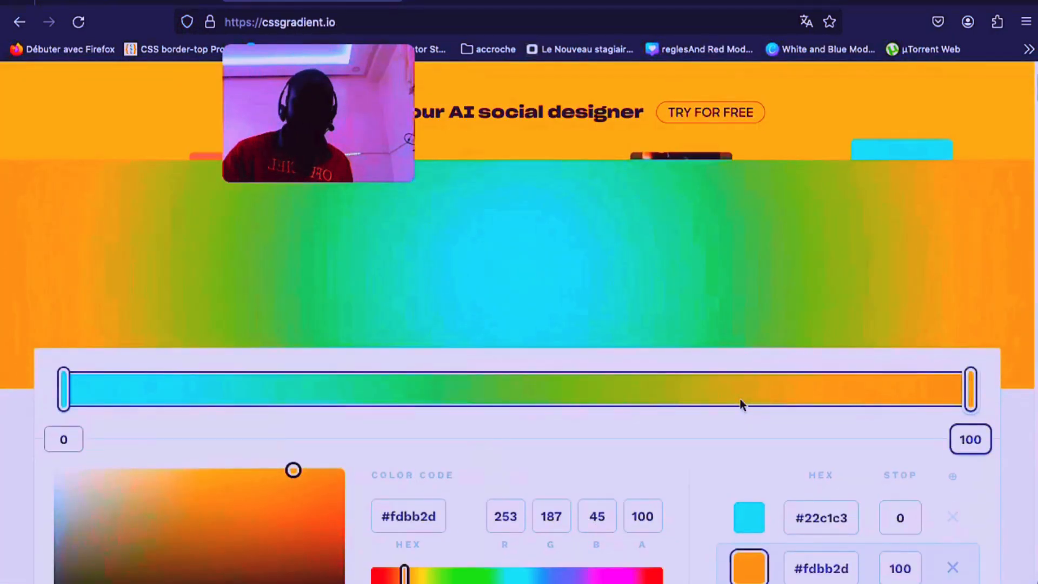
scroll(741, 401, down, 3)
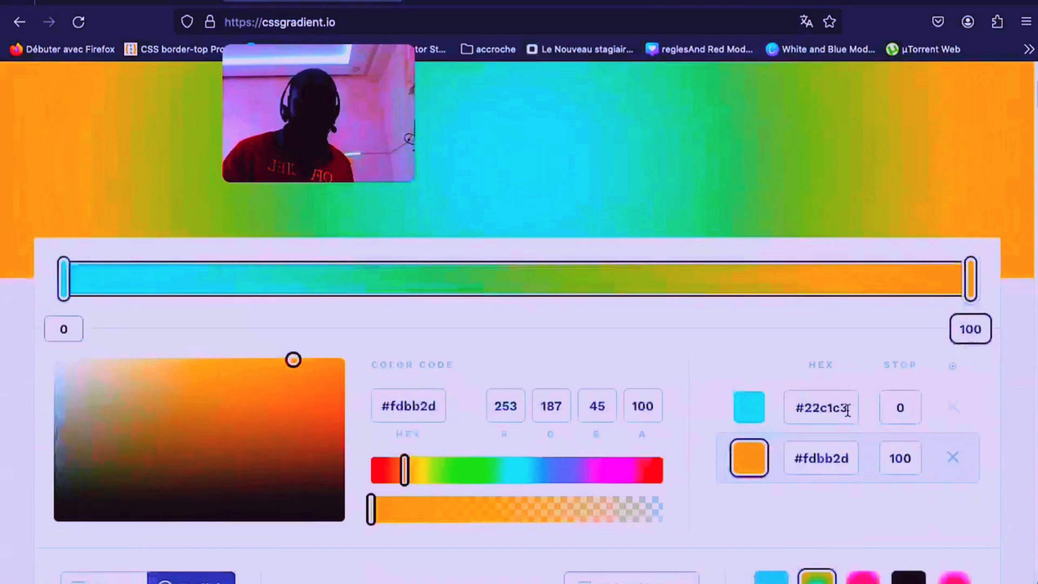
click(847, 409)
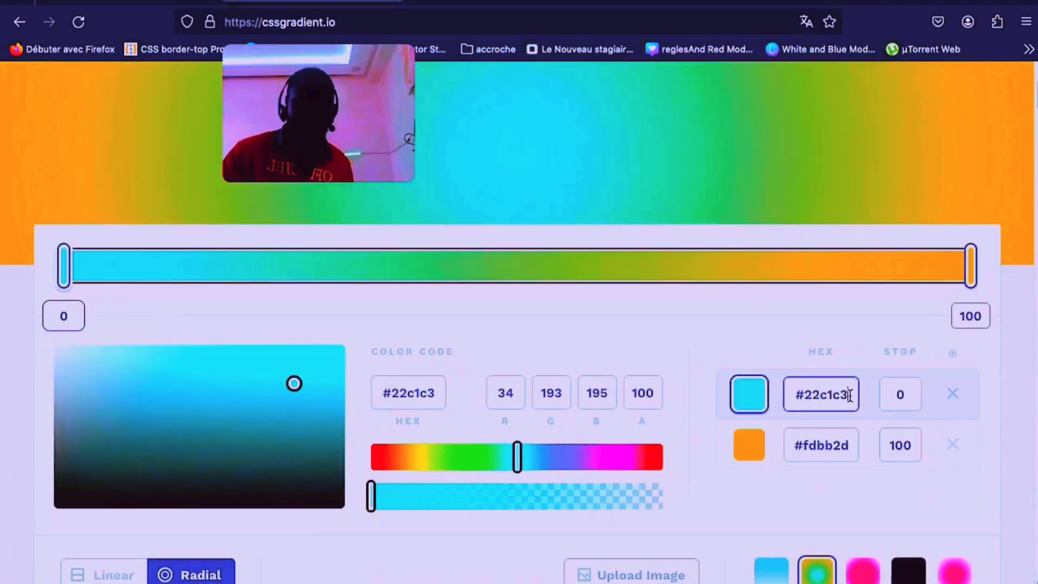
click(849, 395)
key(BackSpace)
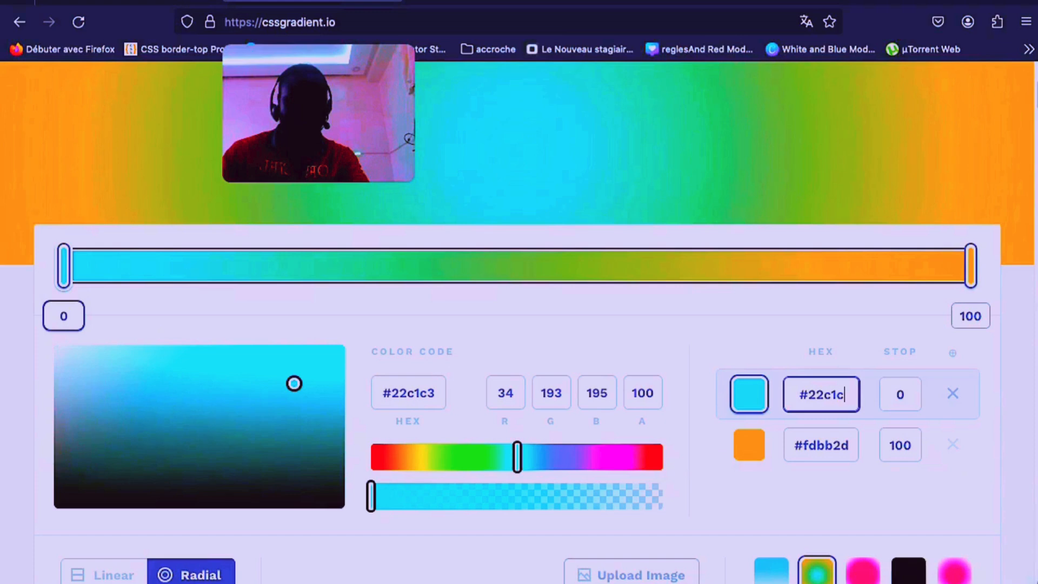
key(BackSpace)
key(BackSpace)
key(BackSpace)
key(BackSpace)
key(BackSpace)
key(BackSpace)
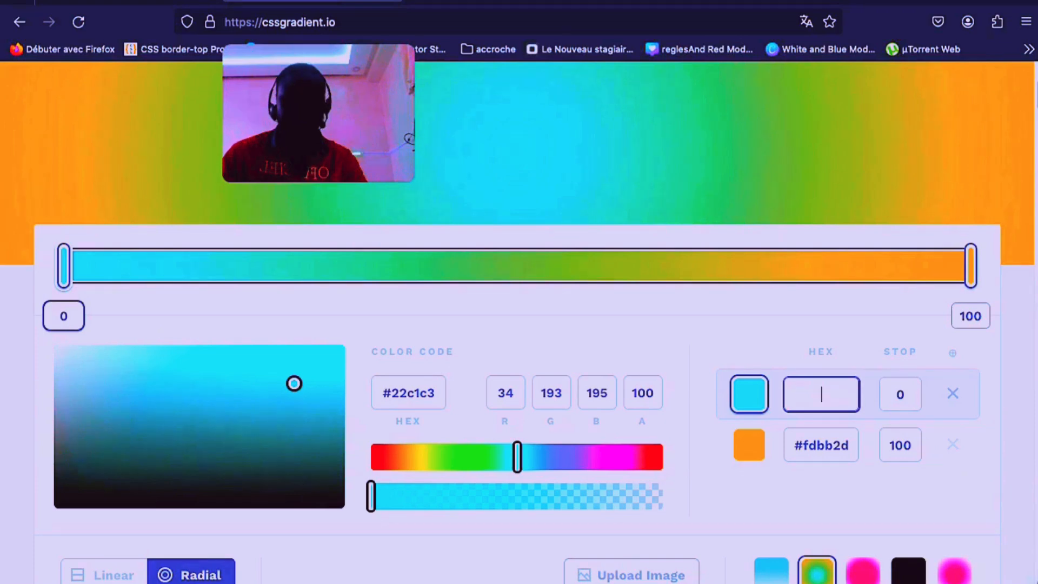
text(#)
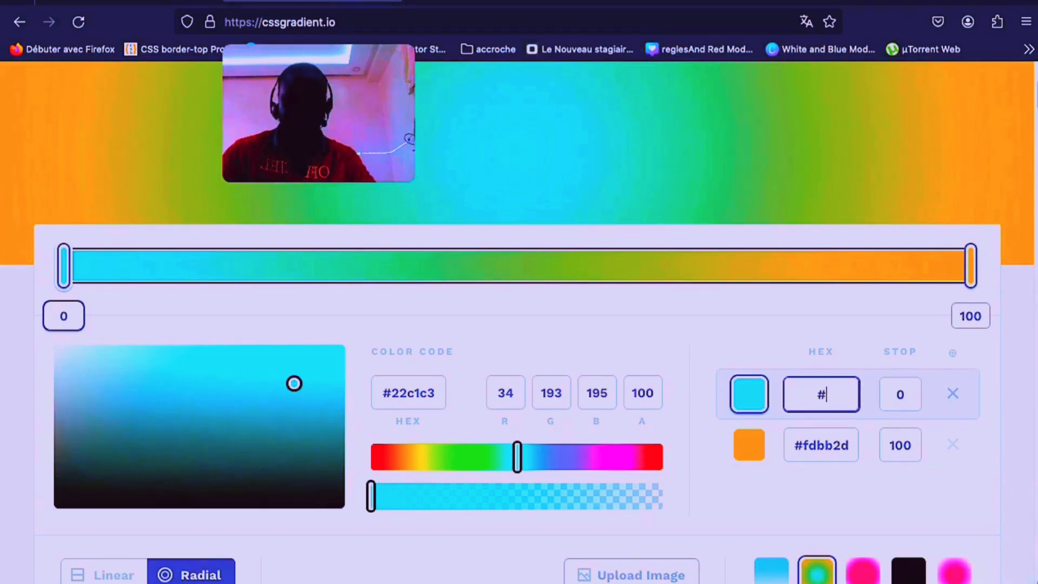
text(F30377)
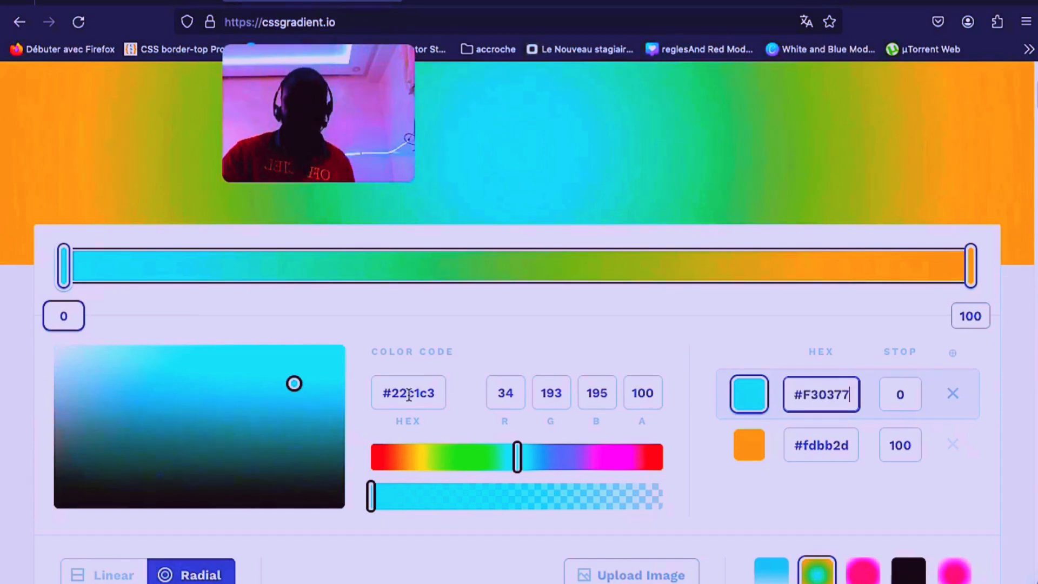
key(Return)
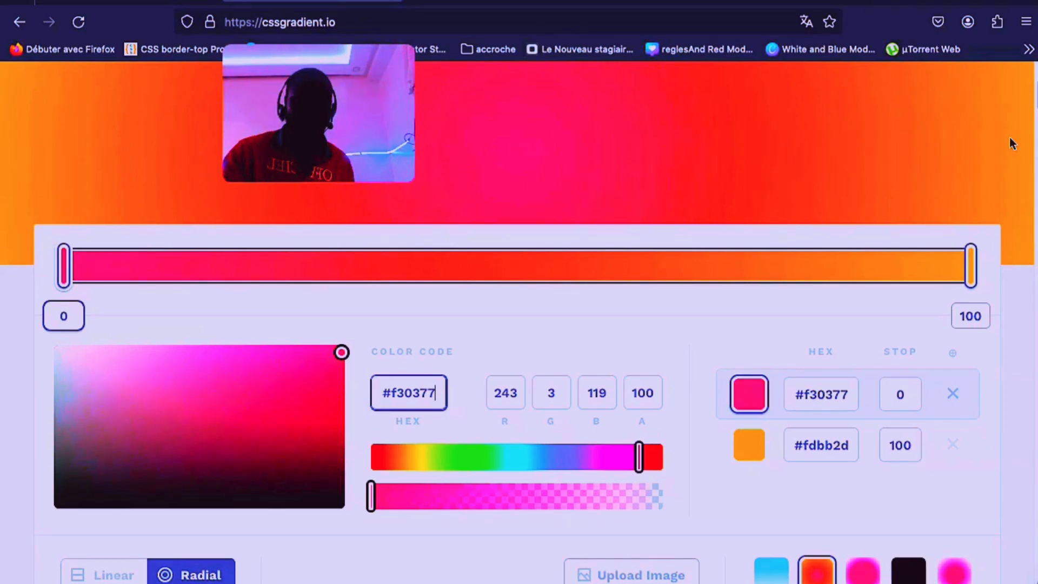
- Set the gradient's second color stop, at position 100, to #ffffff
click(857, 449)
key(BackSpace)
key(BackSpace)
key(BackSpace)
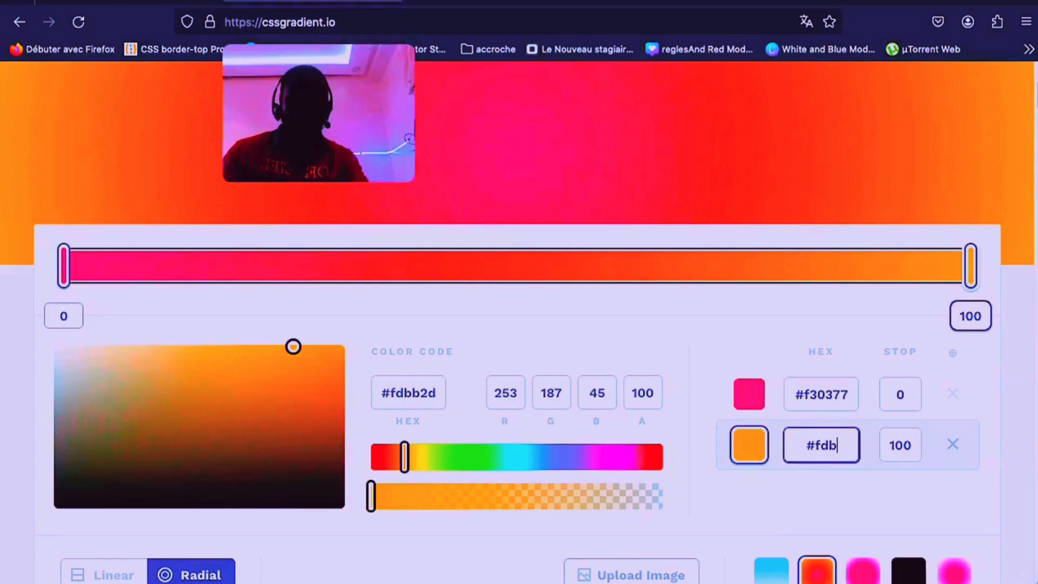
key(BackSpace)
key(BackSpace)
key(BackSpace)
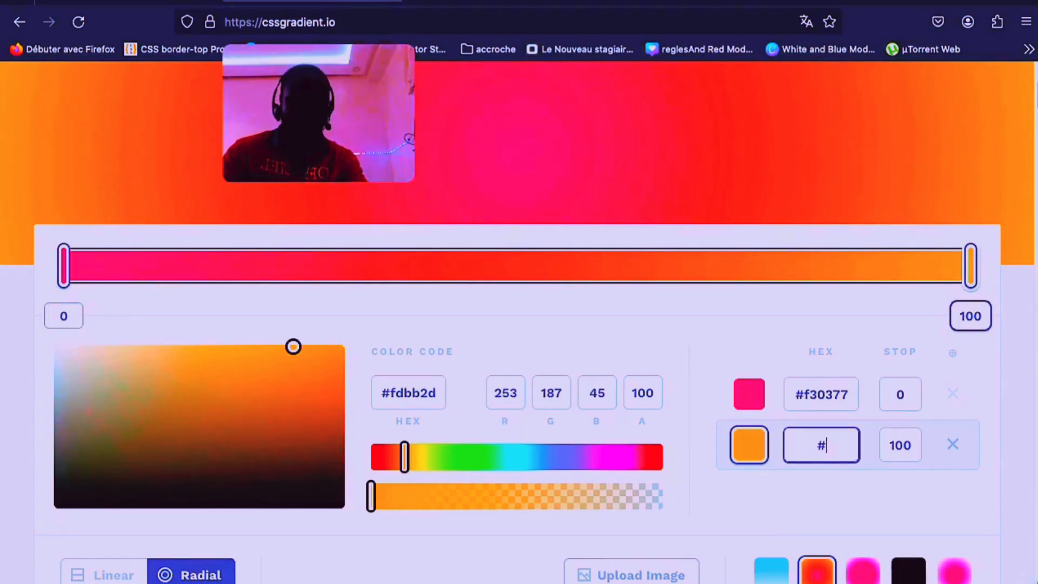
text(ffff)
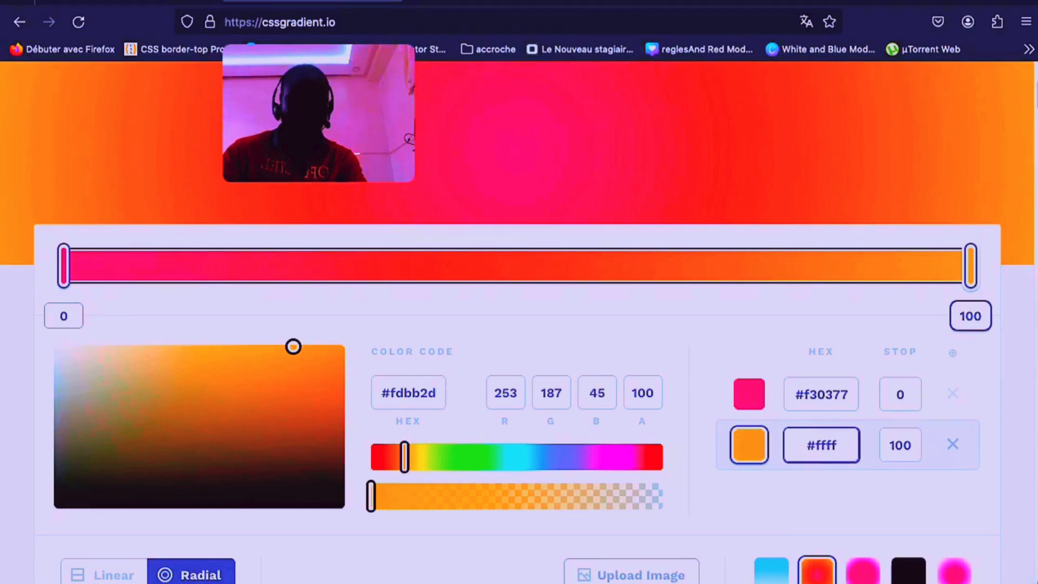
text(ff)
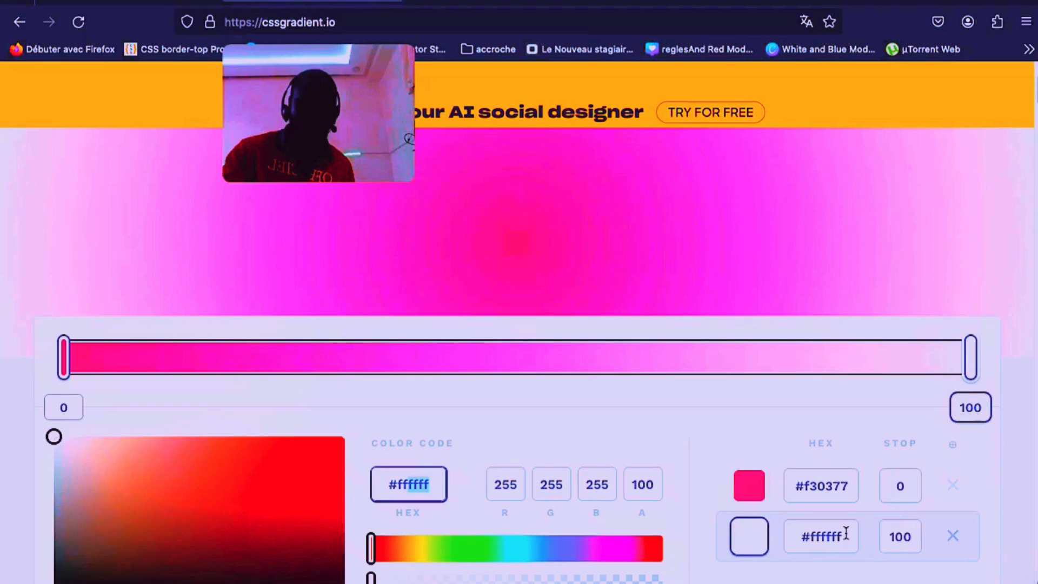
- Try black, #000000, as the gradient's second color stop
click(841, 535)
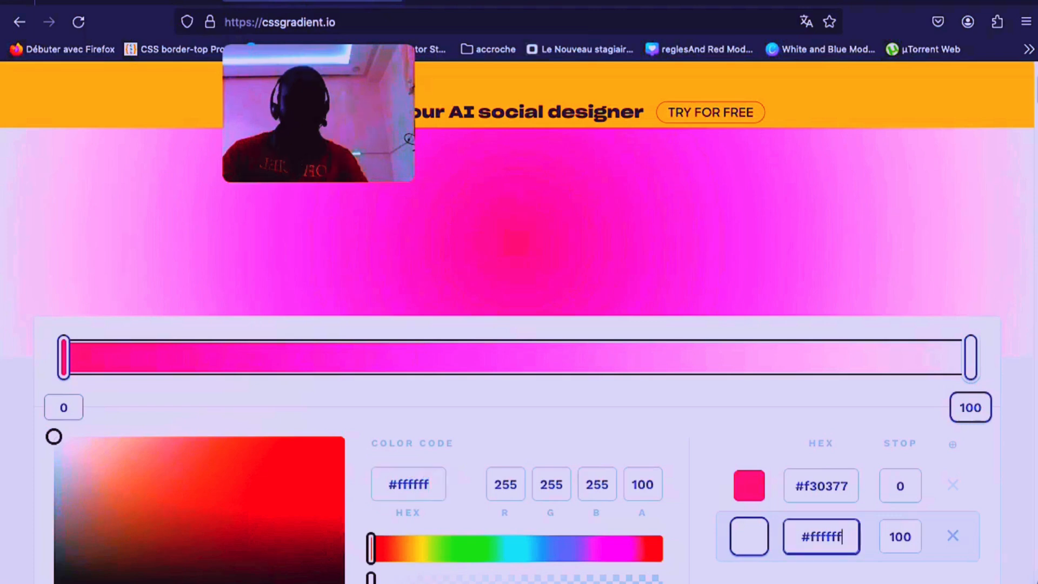
key(BackSpace)
key(BackSpace)
key(BackSpace)
key(BackSpace)
key(BackSpace)
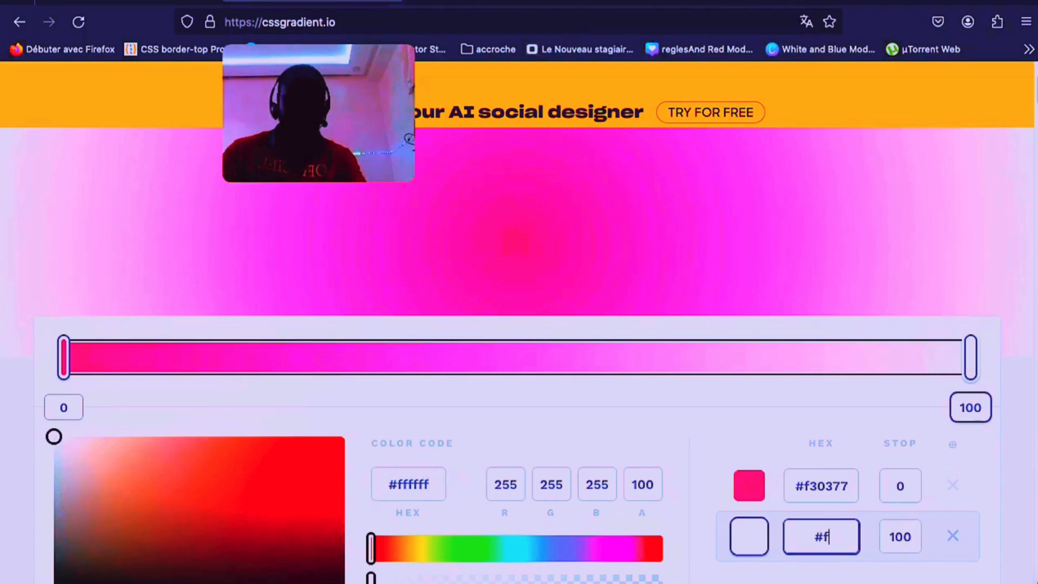
key(BackSpace)
text(00000)
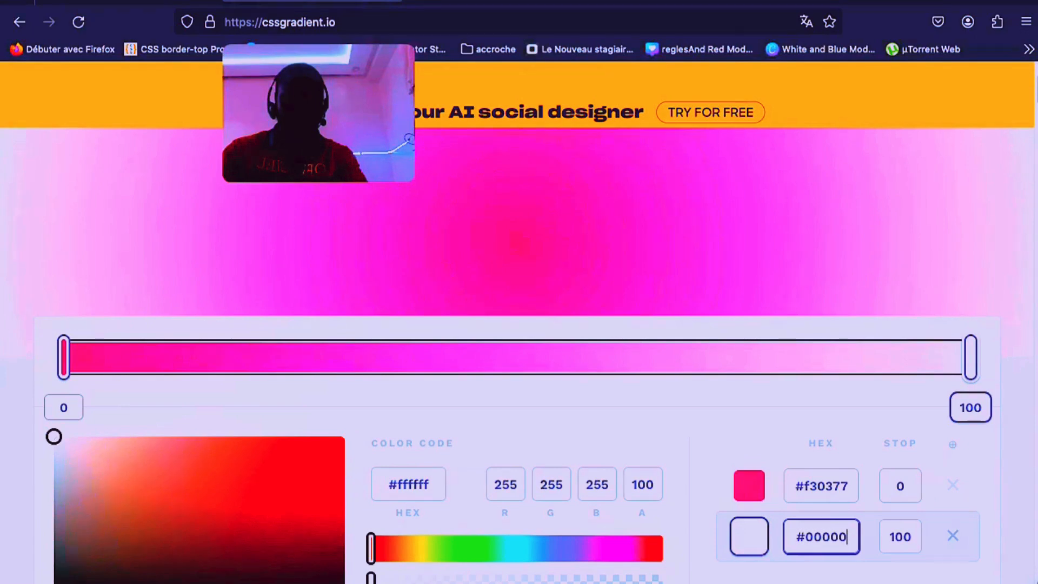
text(0)
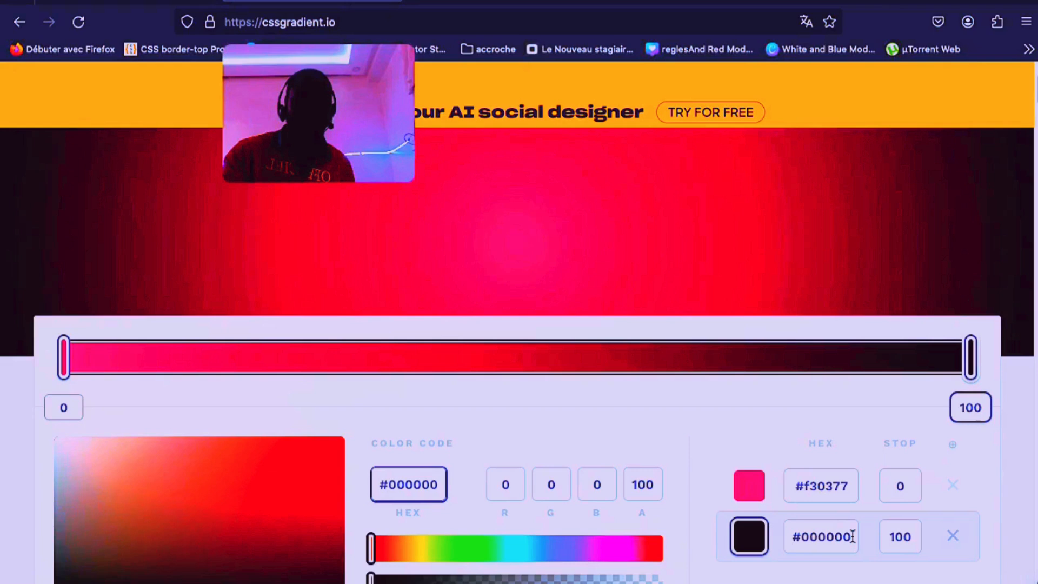
- Change the gradient's second color stop back to white, #ffffff
double_click(853, 536)
key(BackSpace)
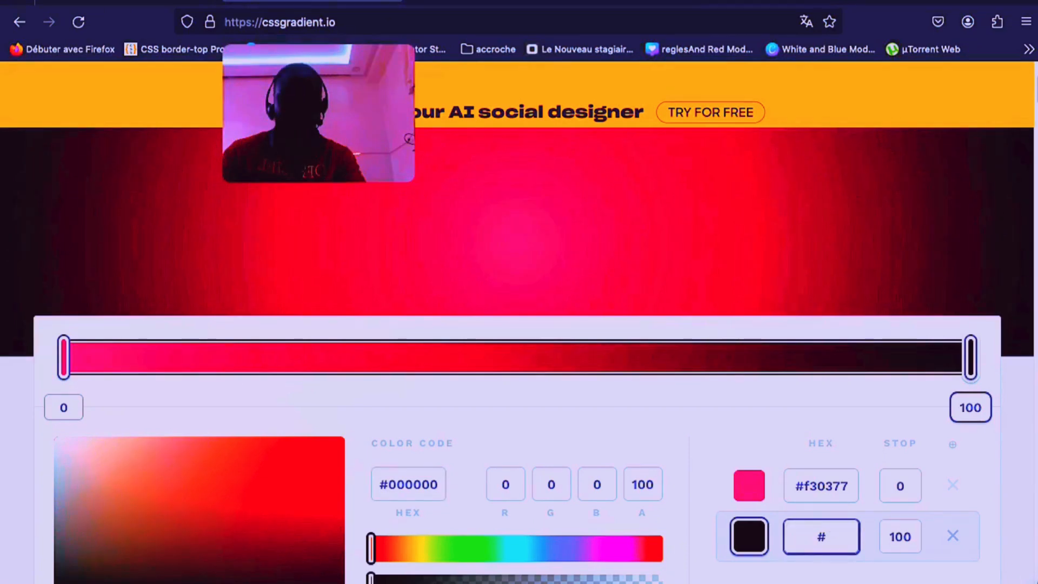
text(ffffff)
scroll(426, 471, down, 1)
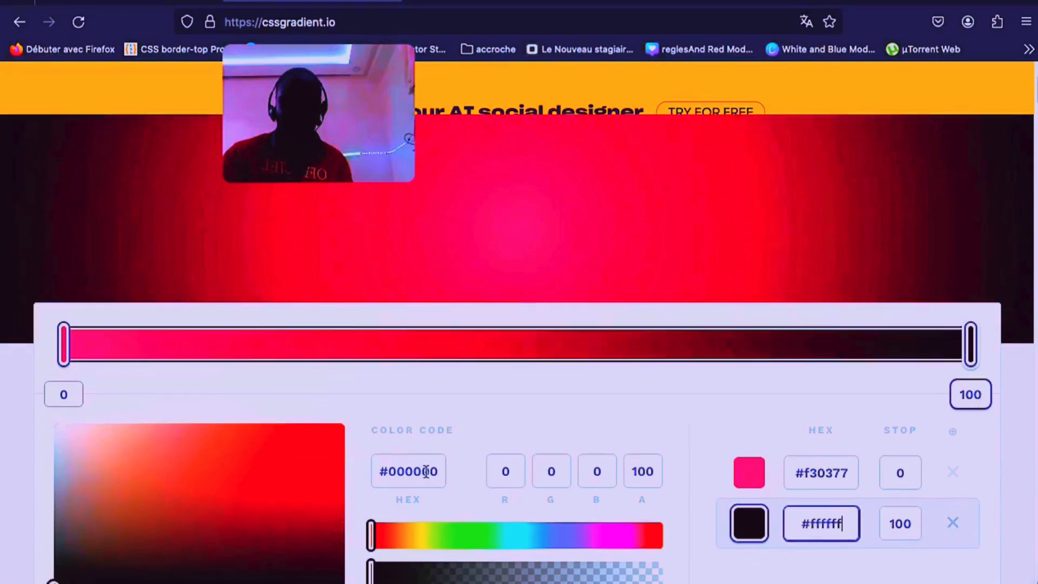
click(624, 399)
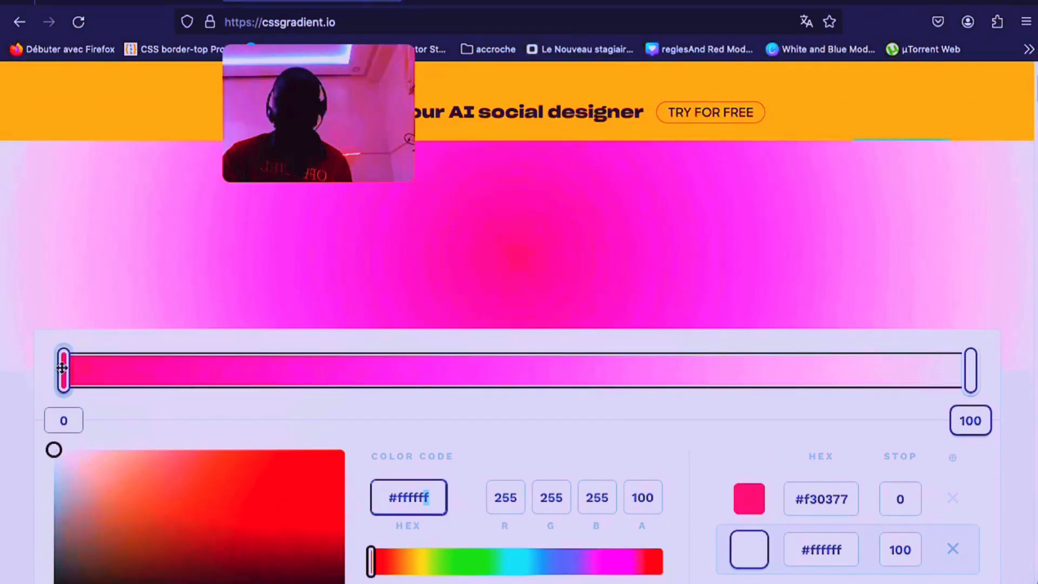
- Try the pink stop at position 57, settle it at position 9, and keep the white stop at 100
drag(62, 367, 577, 369)
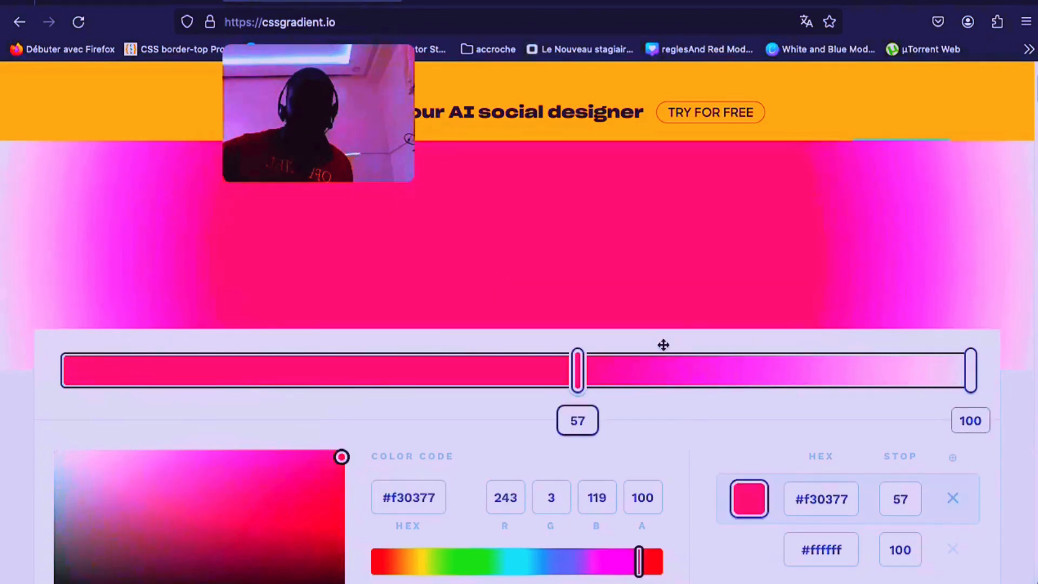
drag(577, 369, 148, 368)
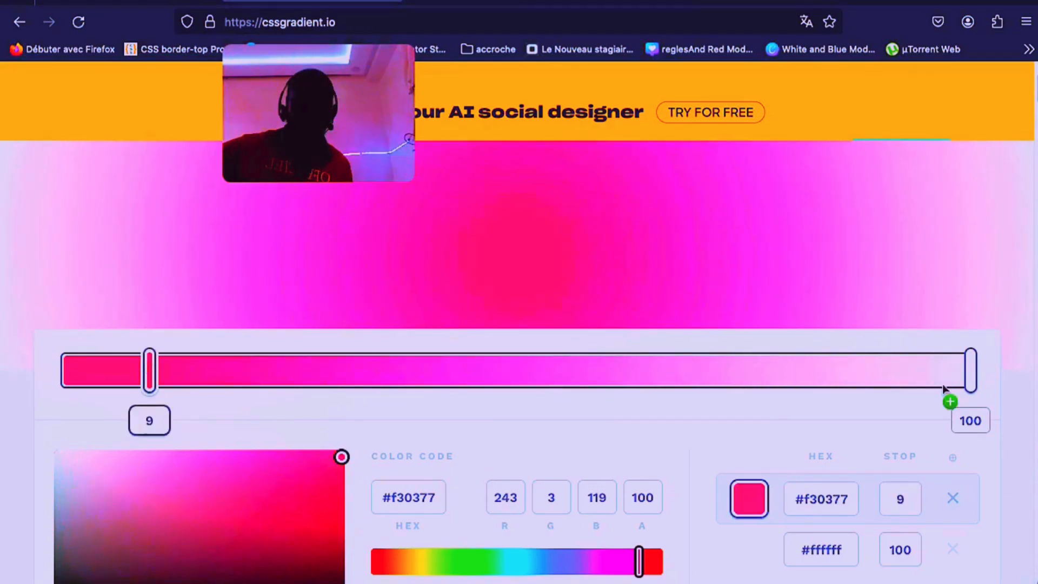
mouse_move(969, 370)
mouse_down()
mouse_move(760, 371)
mouse_move(971, 370)
mouse_up()
- Copy the radial gradient's generated CSS code to the clipboard
scroll(361, 381, down, 3)
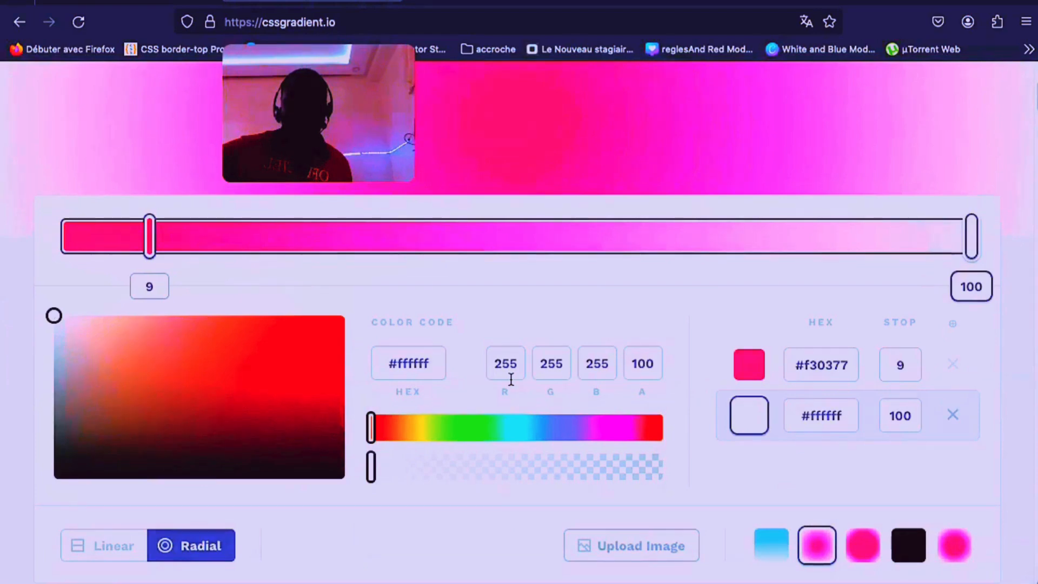
scroll(511, 378, down, 4)
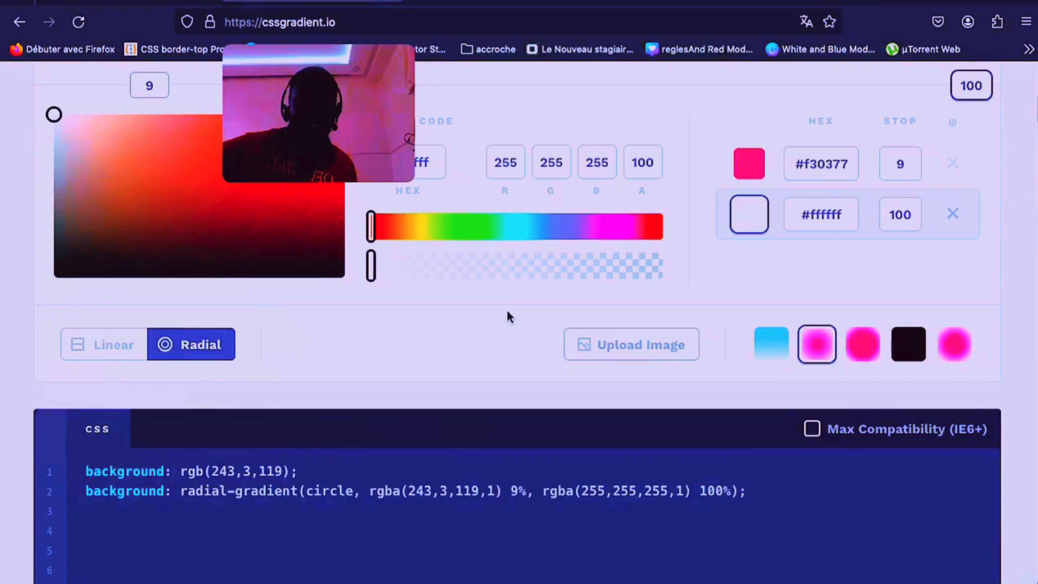
scroll(508, 317, down, 3)
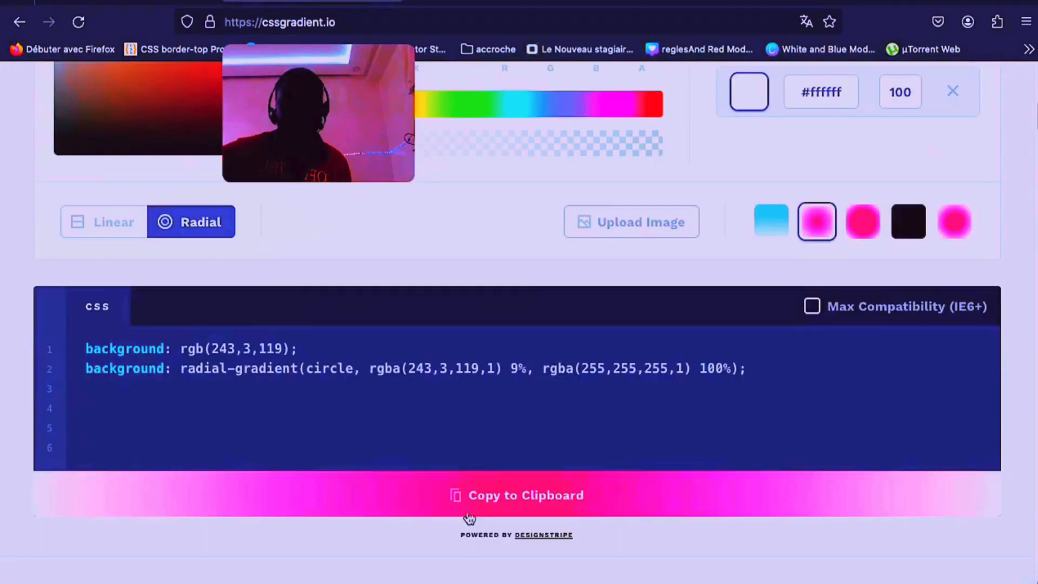
click(597, 503)
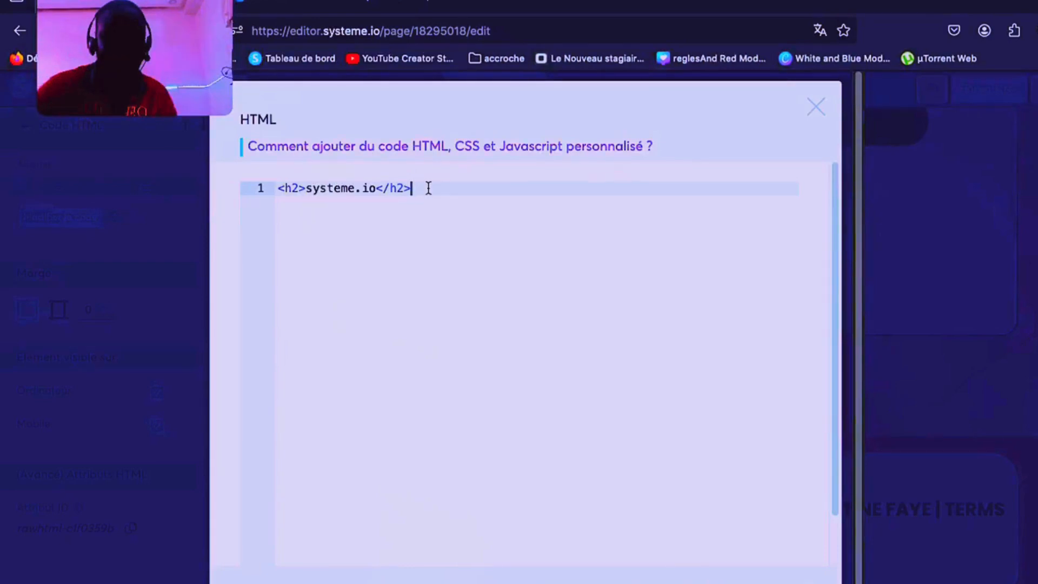
- Replace the placeholder <h2>systeme.io</h2> in the systeme.io HTML code with a <style></style> block
key(BackSpace)
key(BackSpace)
key(BackSpace)
key(BackSpace)
key(BackSpace)
key(BackSpace)
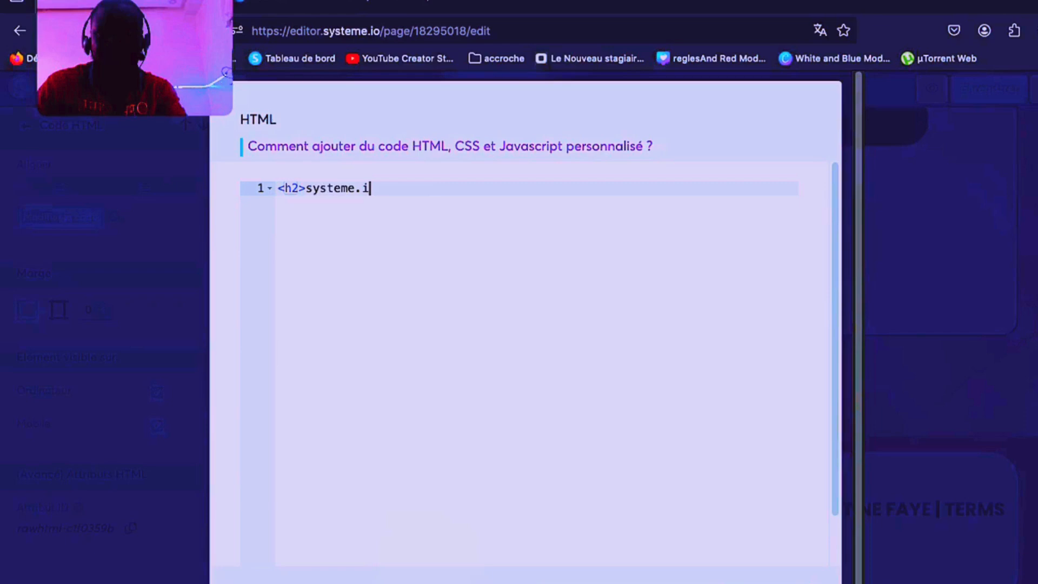
key(BackSpace)
key(BackSpace)
key(BackSpace)
key(BackSpace)
key(BackSpace)
key(BackSpace)
key(BackSpace)
key(BackSpace)
key(BackSpace)
key(BackSpace)
key(BackSpace)
key(BackSpace)
key(BackSpace)
text(<)
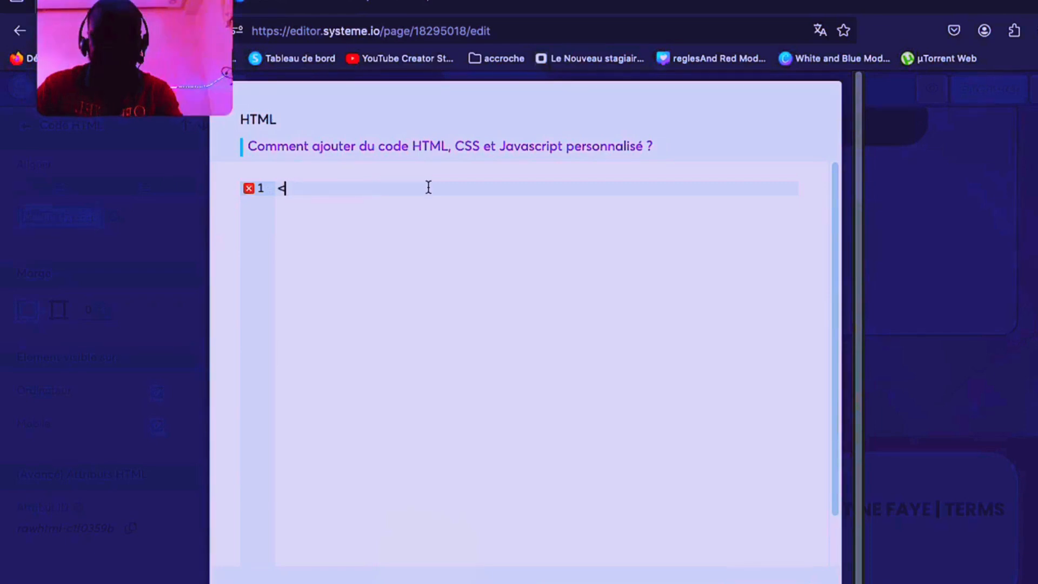
text(sty)
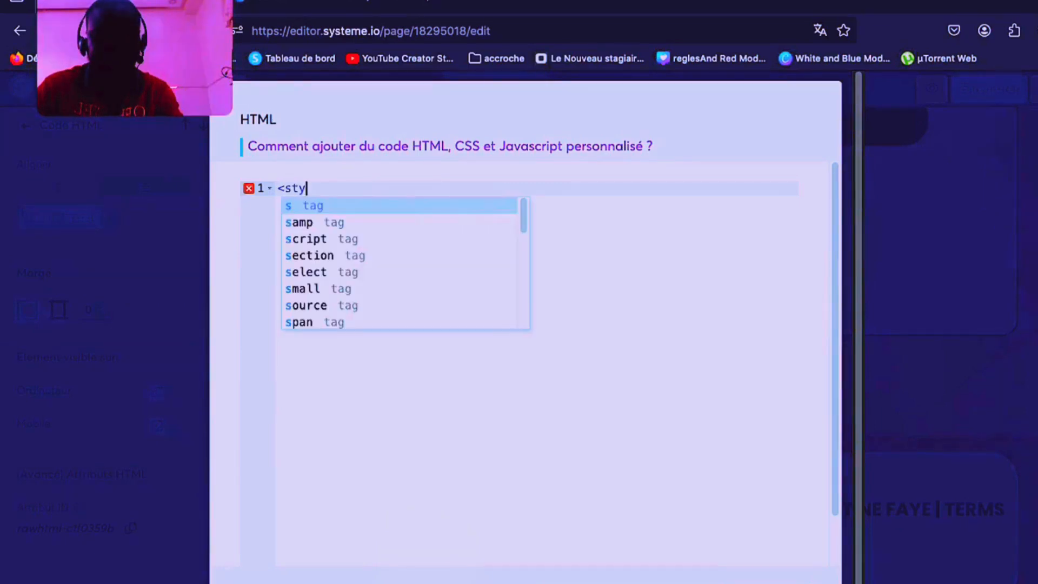
text(le)
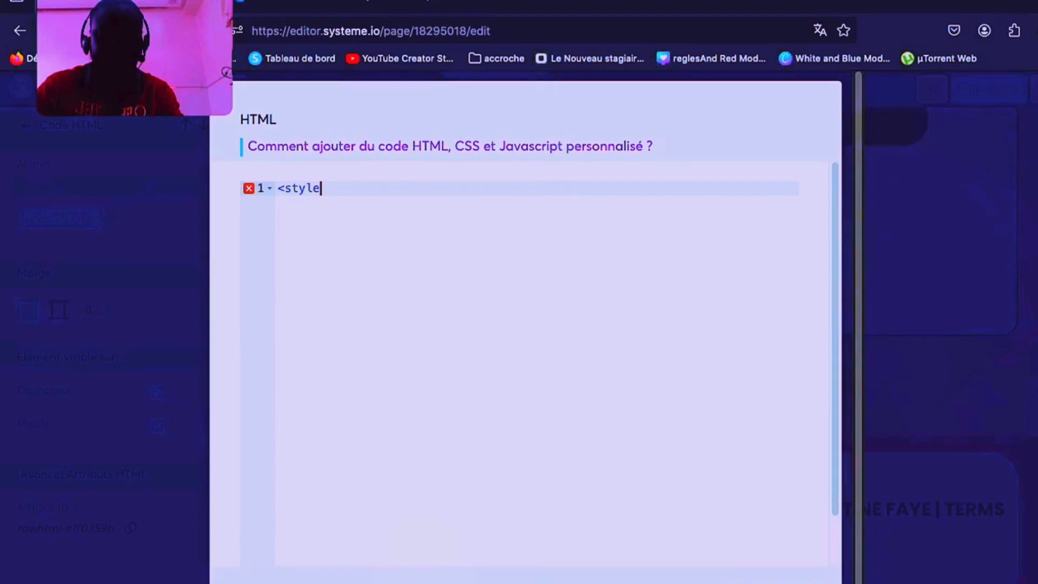
text(>)
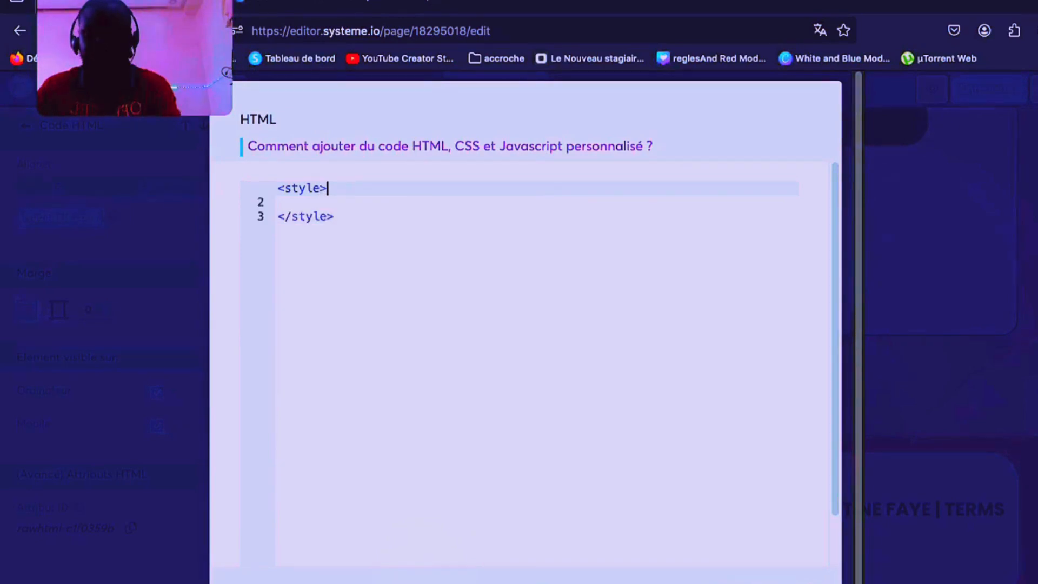
- Add a #{ } rule inside the style block, paste the copied gradient CSS into it, and close the code editor
text(#{)
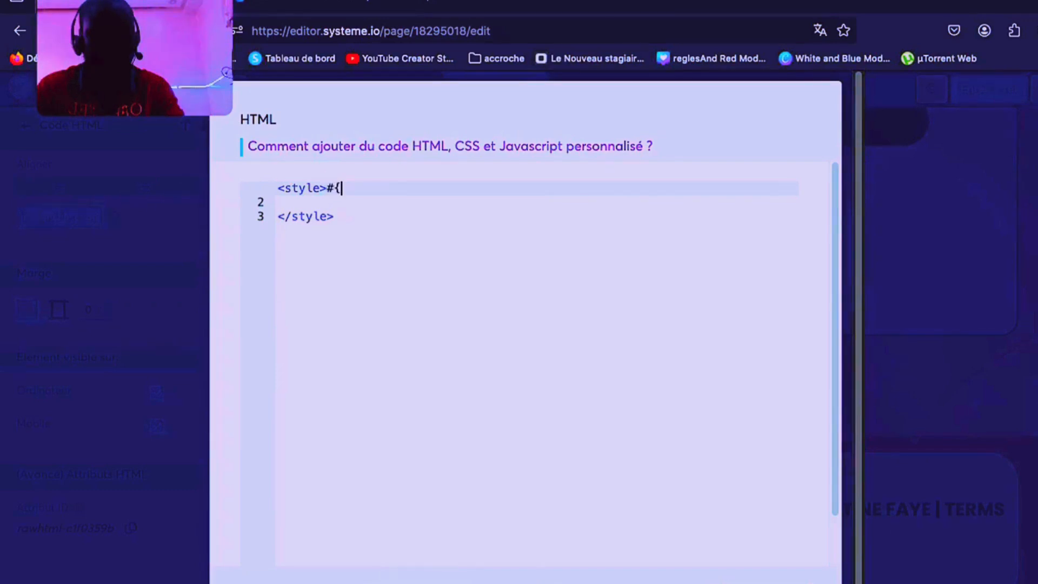
key(Return)
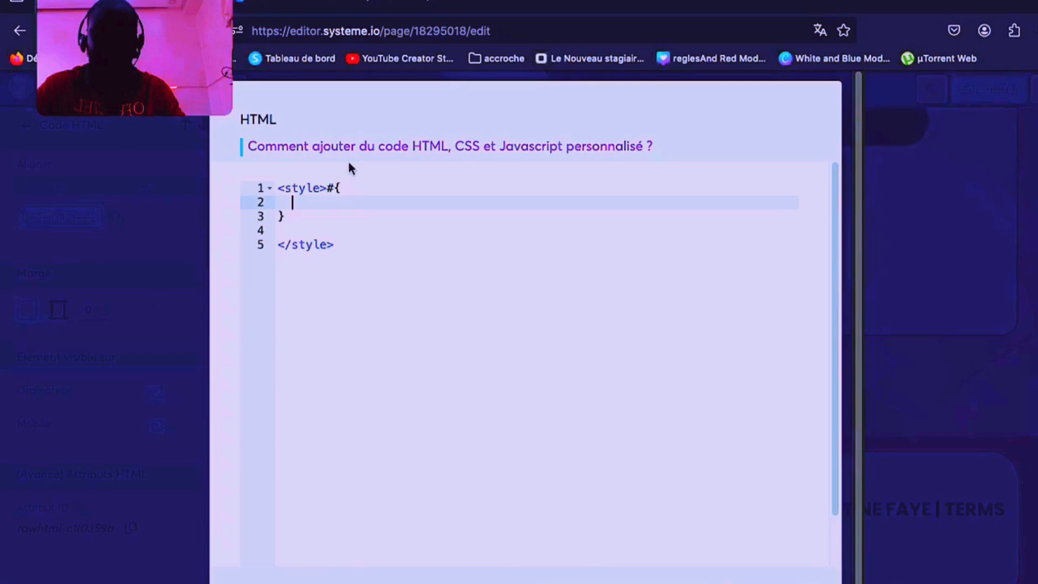
key(ctrl+v)
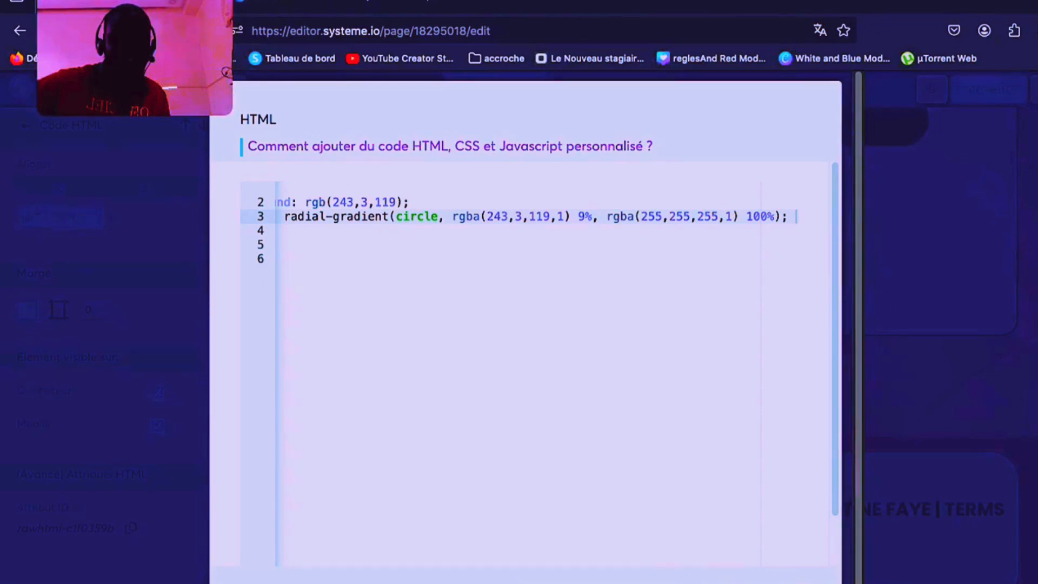
click(988, 372)
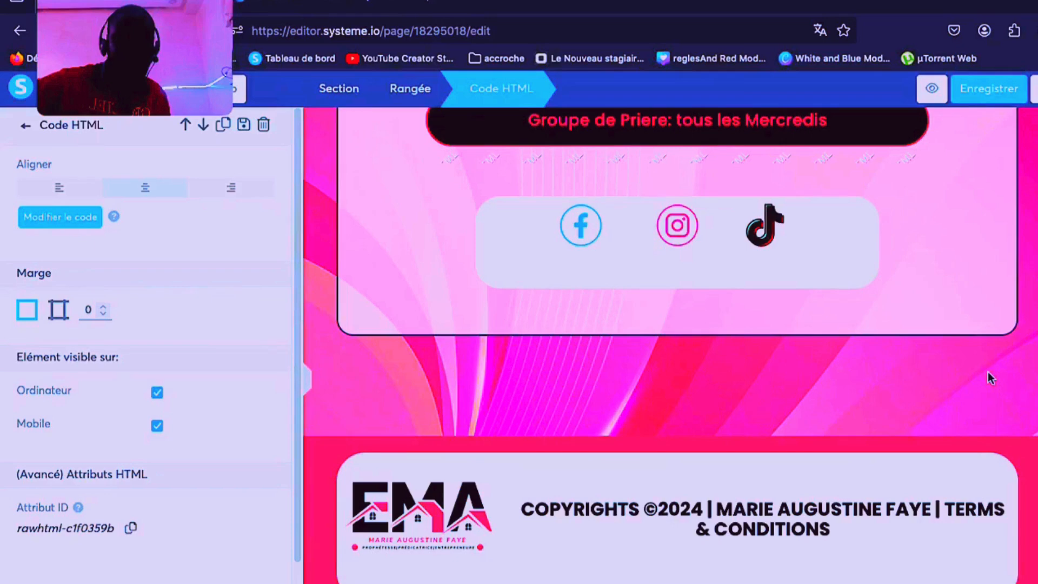
- Select the page section containing the social link buttons and copy its HTML attribute ID
click(1033, 357)
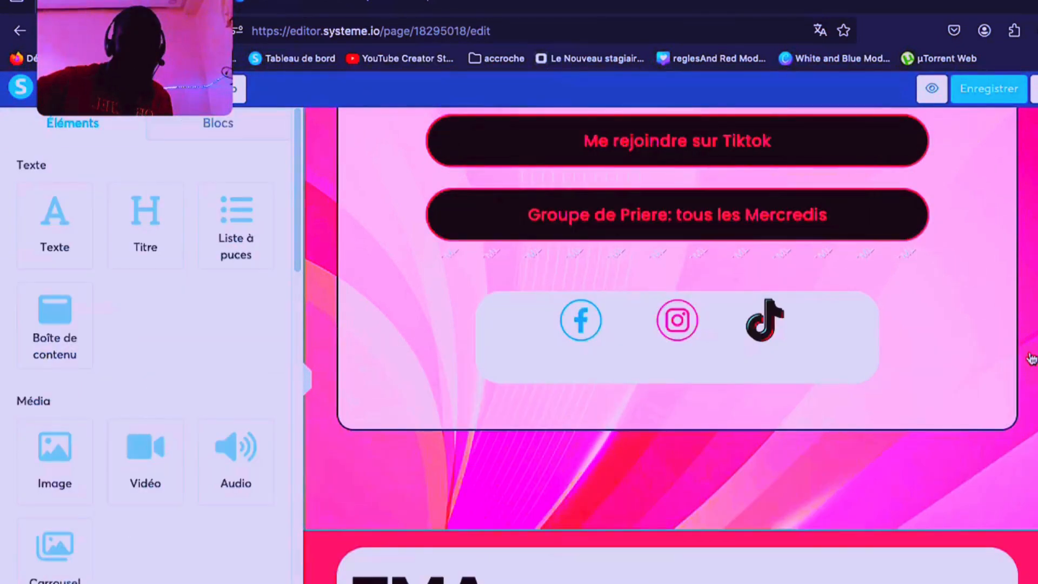
scroll(1031, 358, up, 5)
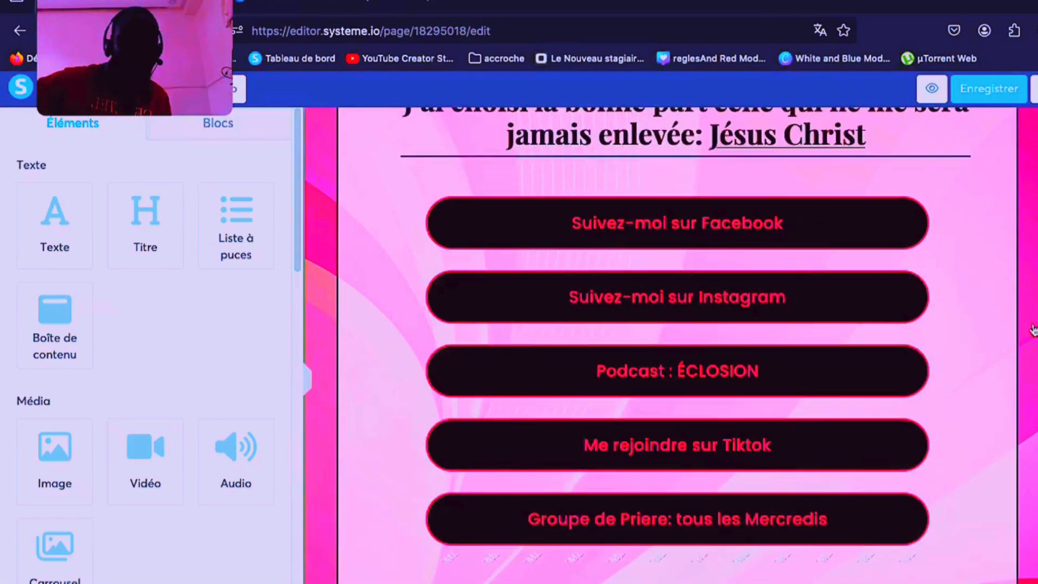
click(997, 336)
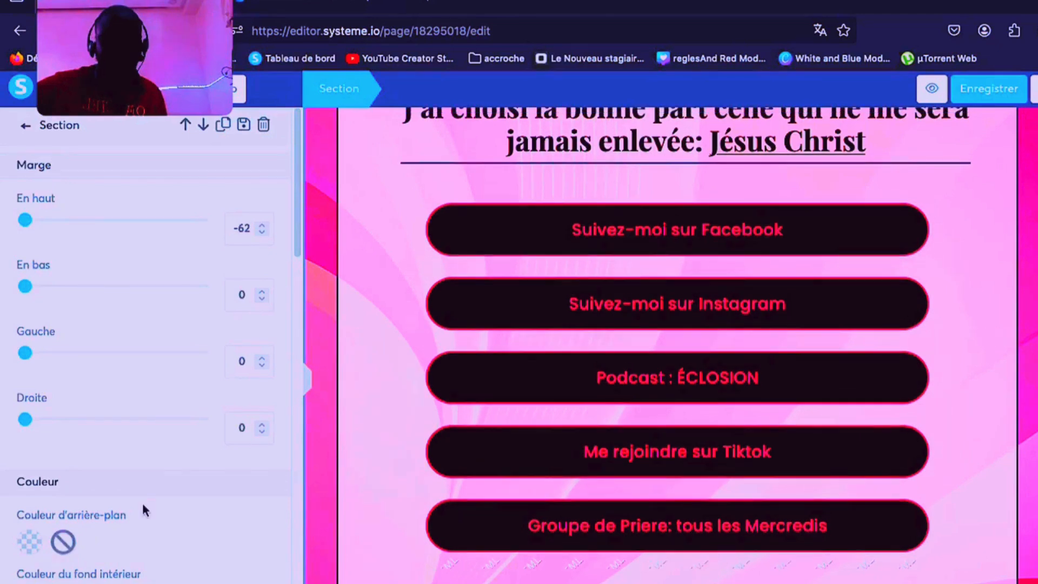
scroll(219, 539, down, 15)
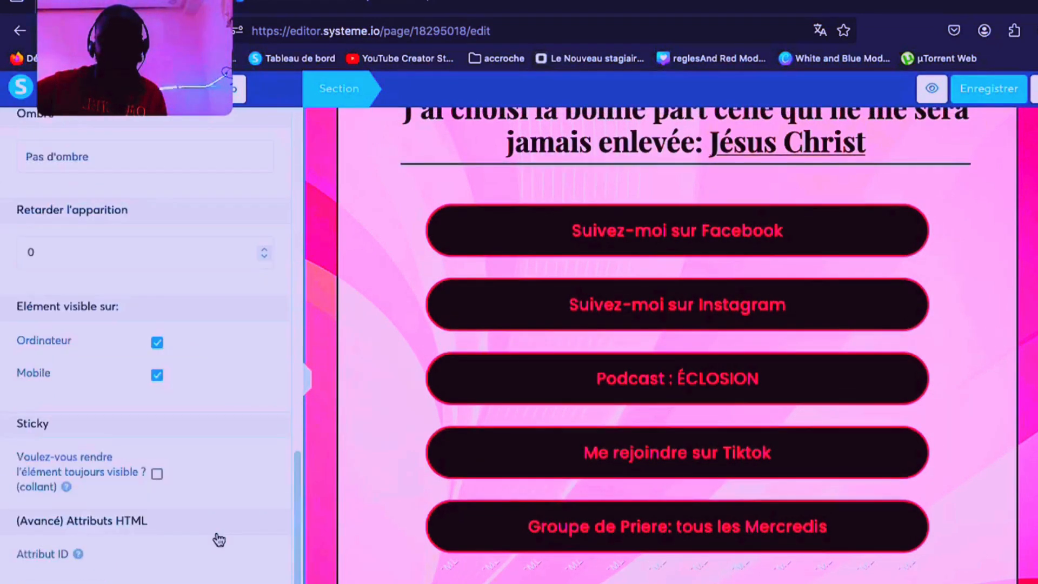
click(324, 241)
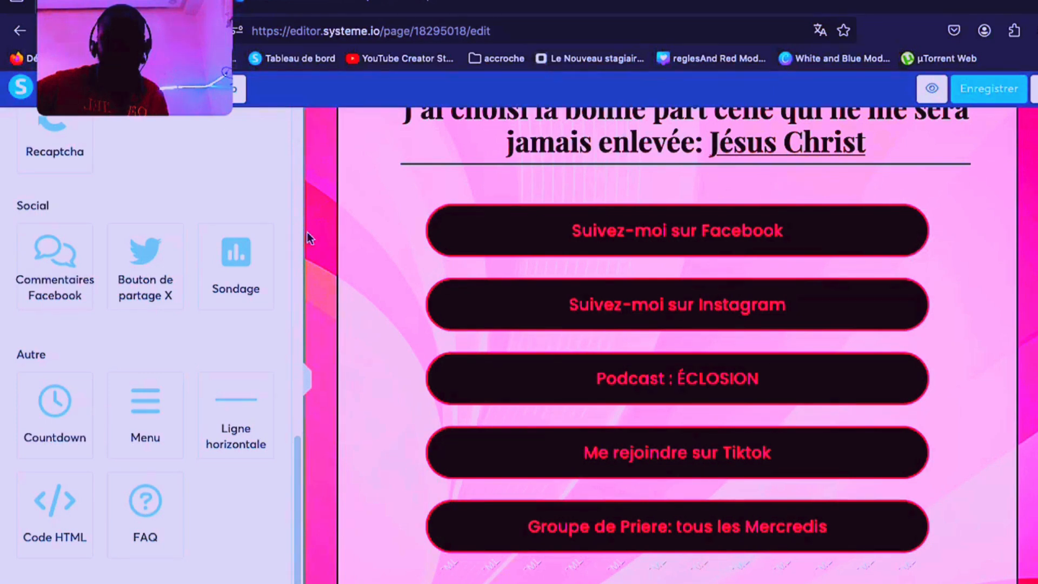
click(307, 236)
scroll(173, 413, down, 2)
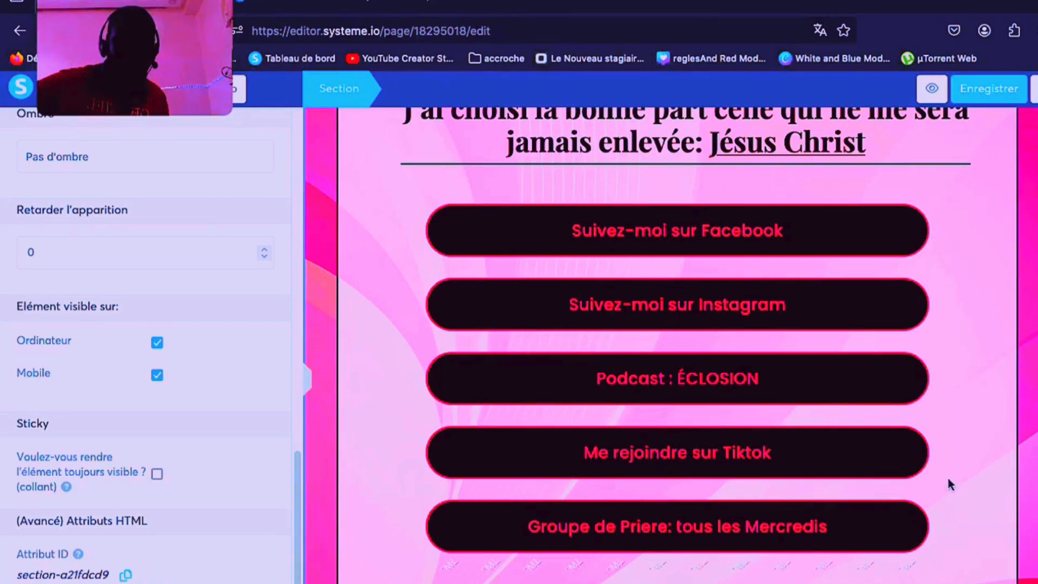
- Complete the style rule's selector in the custom HTML element as #section-a21fdcd9 and close the code editor
scroll(950, 484, down, 8)
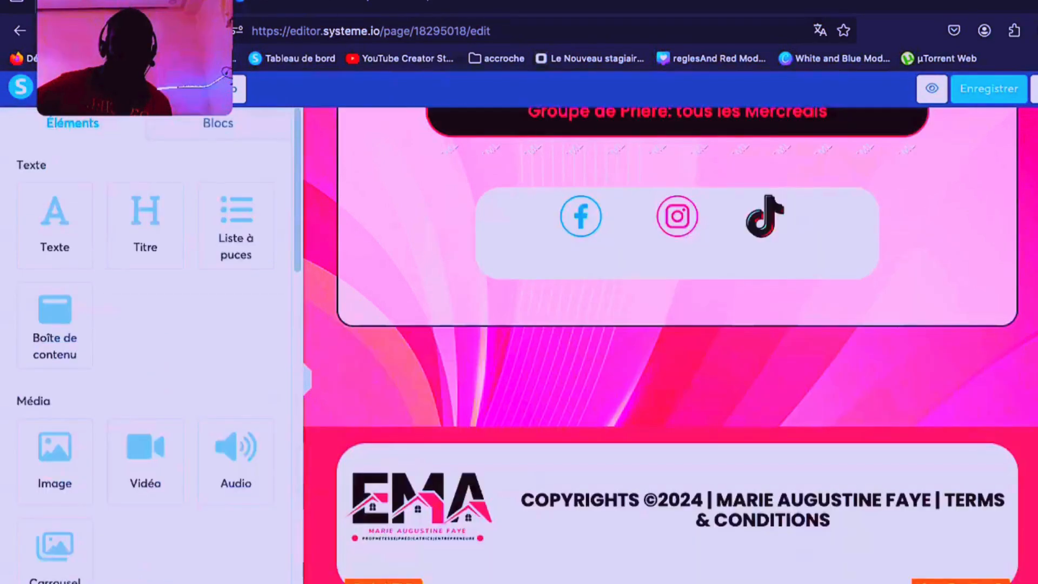
click(677, 582)
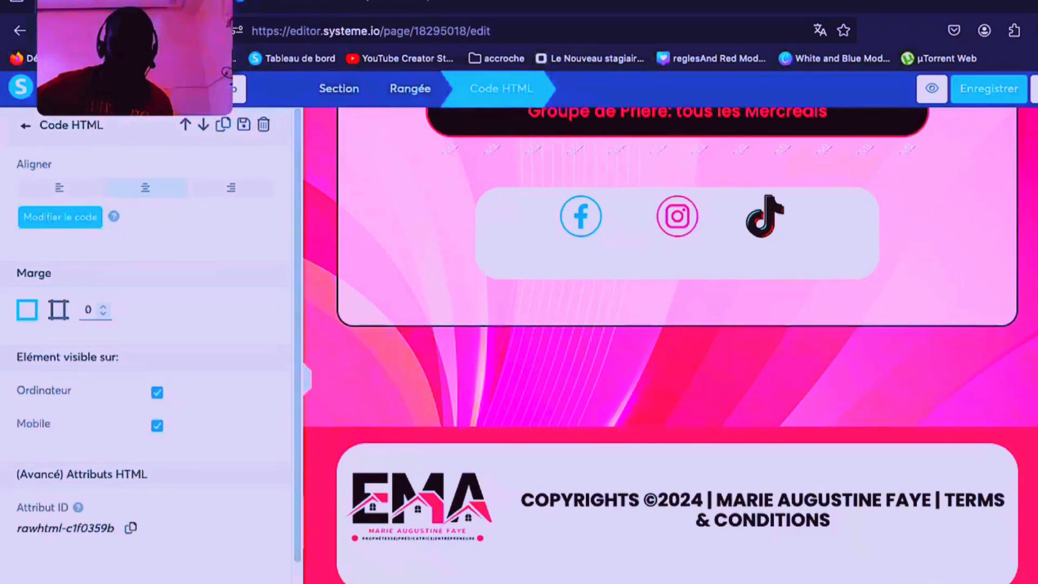
click(70, 221)
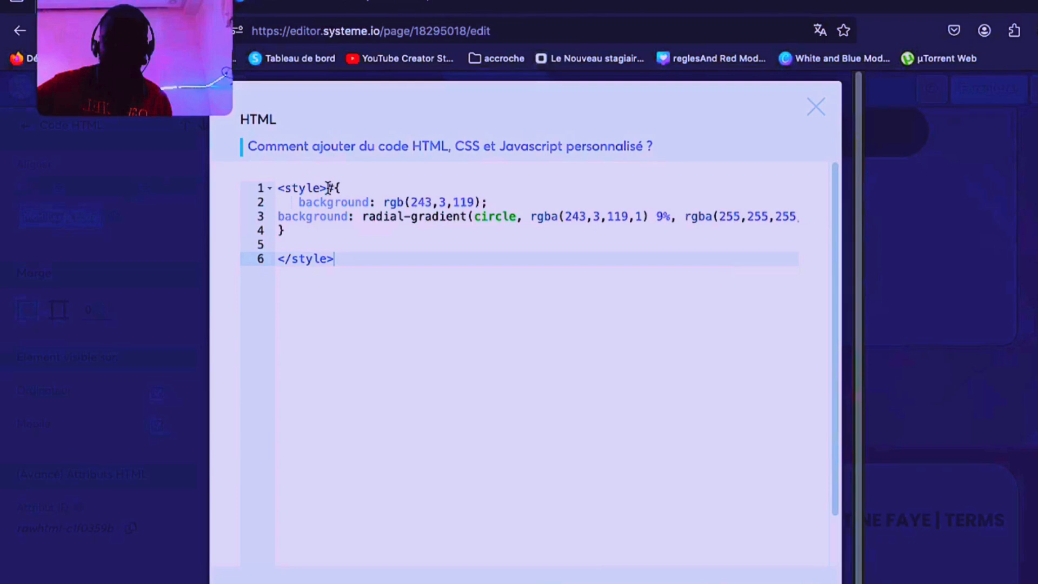
click(331, 188)
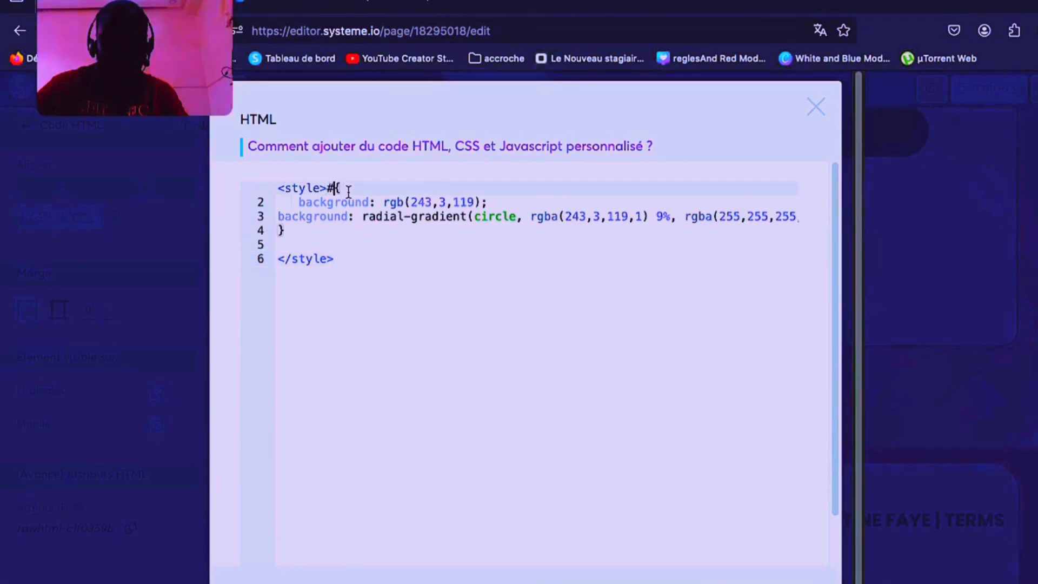
text(section-a21fdcd9)
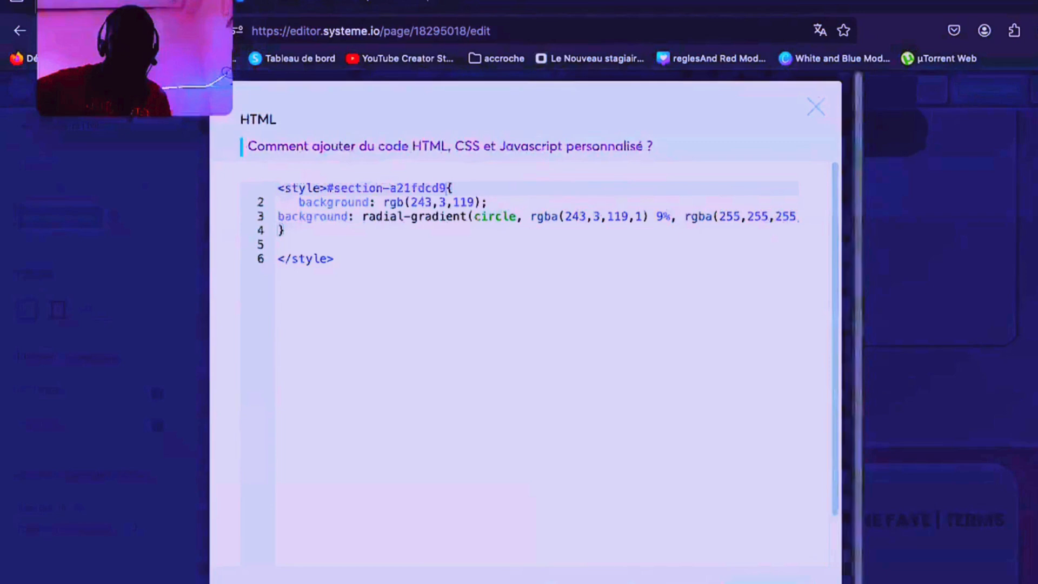
click(982, 373)
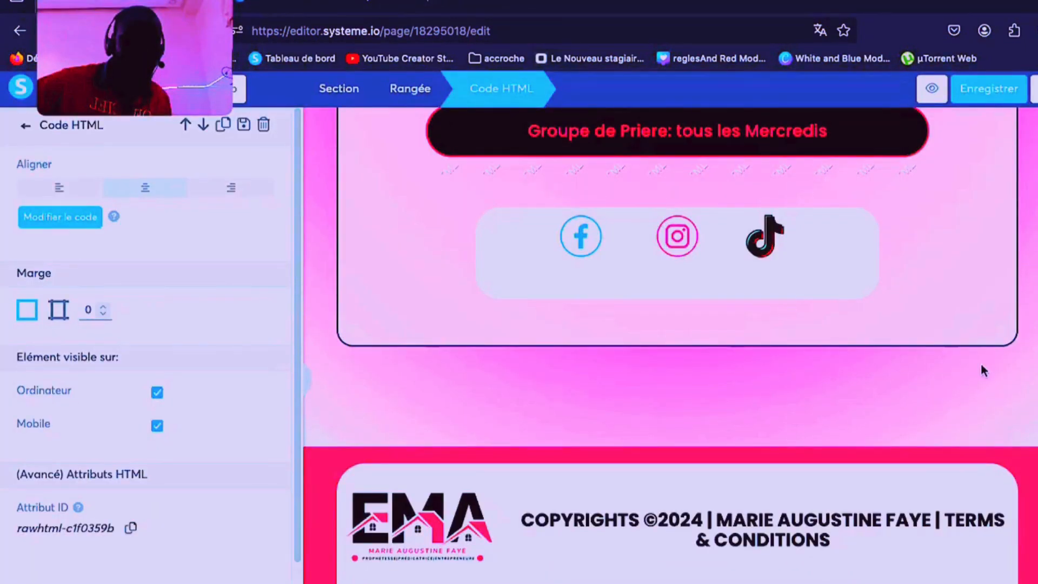
- Save the page and open its preview to check the gradient background around the A PROPOS DE MOI section
click(975, 90)
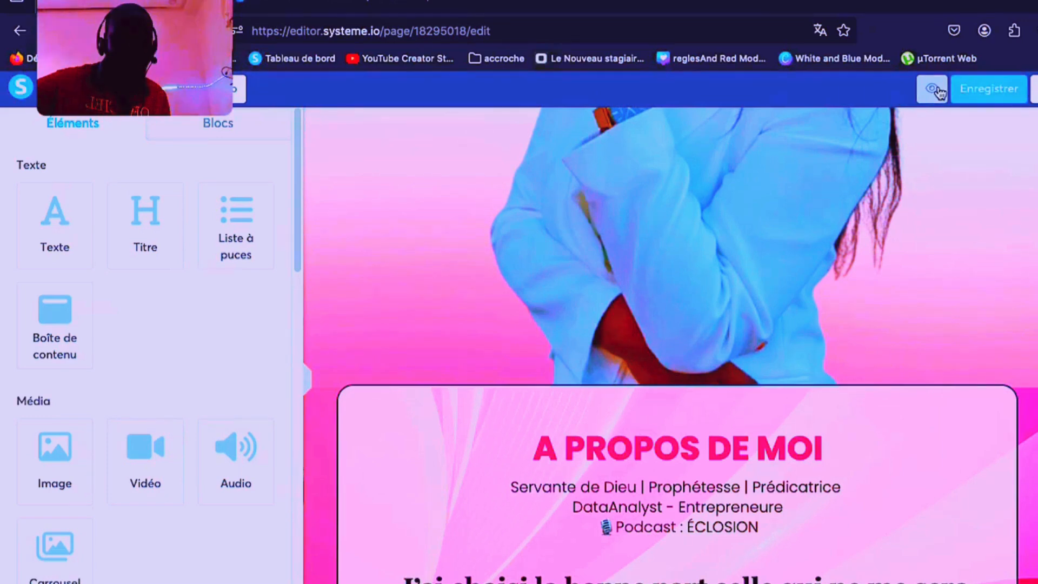
click(932, 90)
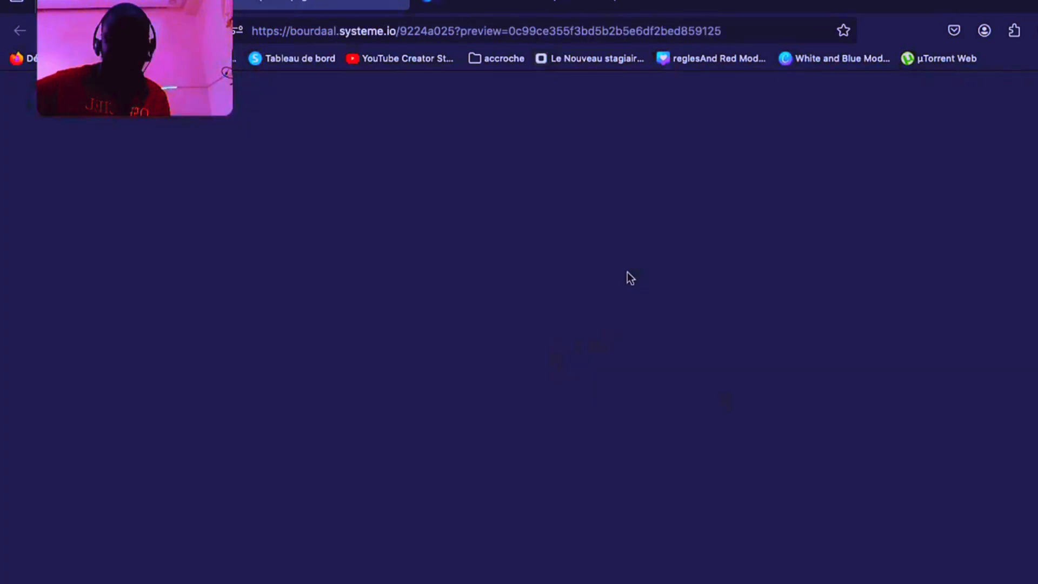
scroll(713, 352, down, 15)
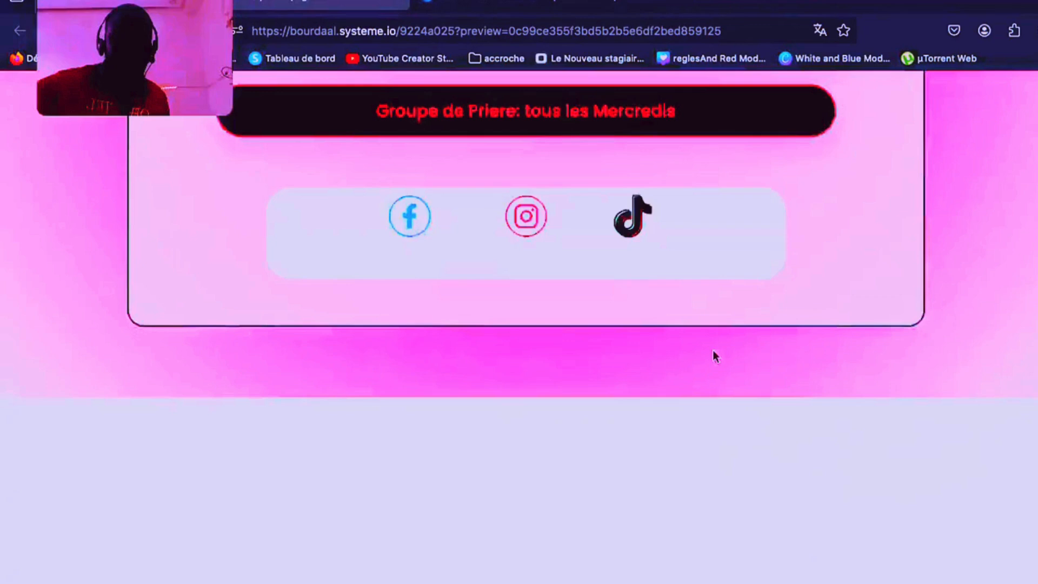
scroll(712, 349, up, 8)
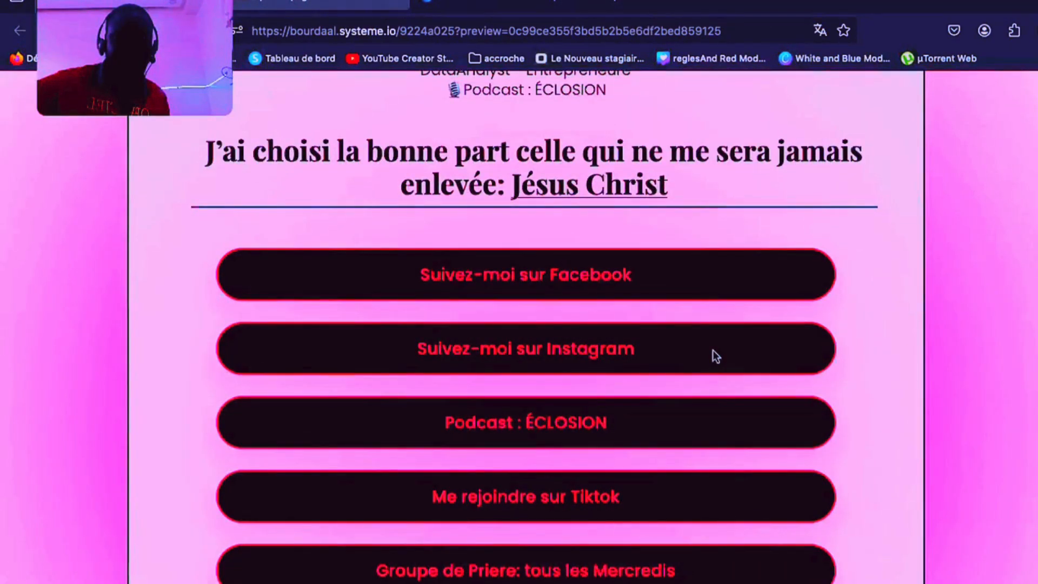
scroll(713, 350, up, 3)
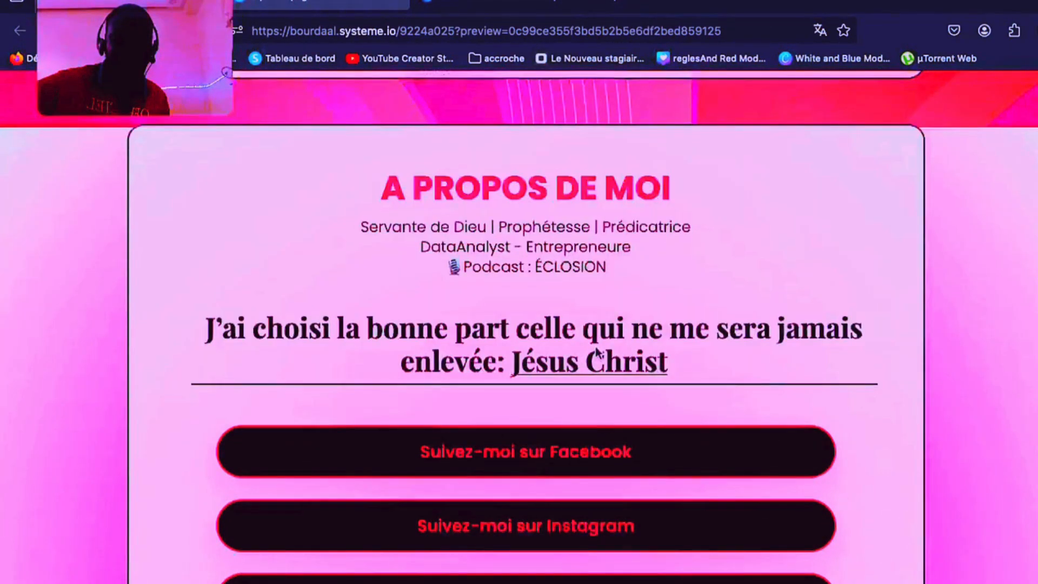
scroll(761, 557, down, 1)
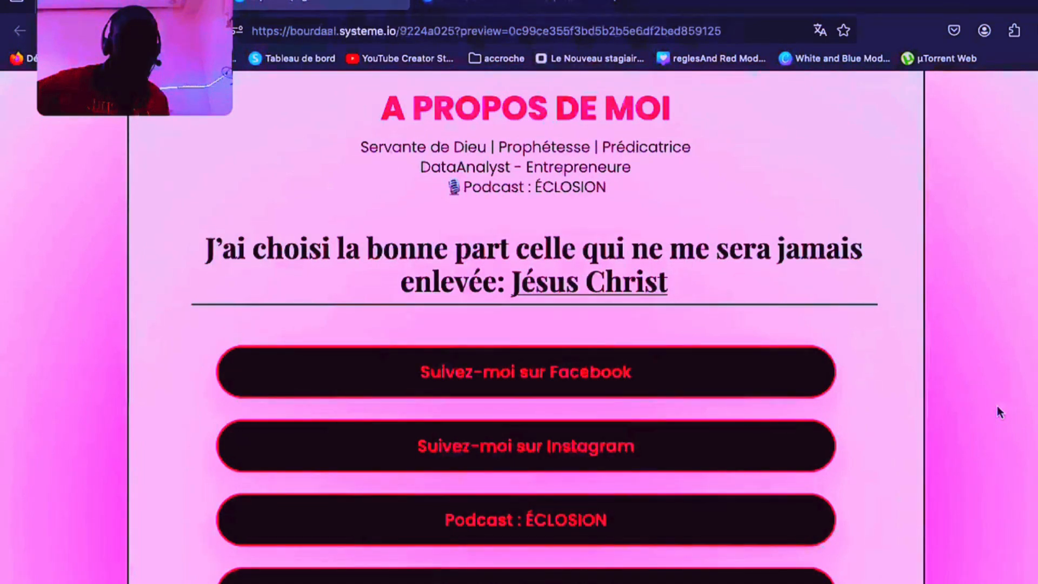
- Switch to cssgradient.io to review the radial gradient's CSS, and return to the page preview
click(533, 5)
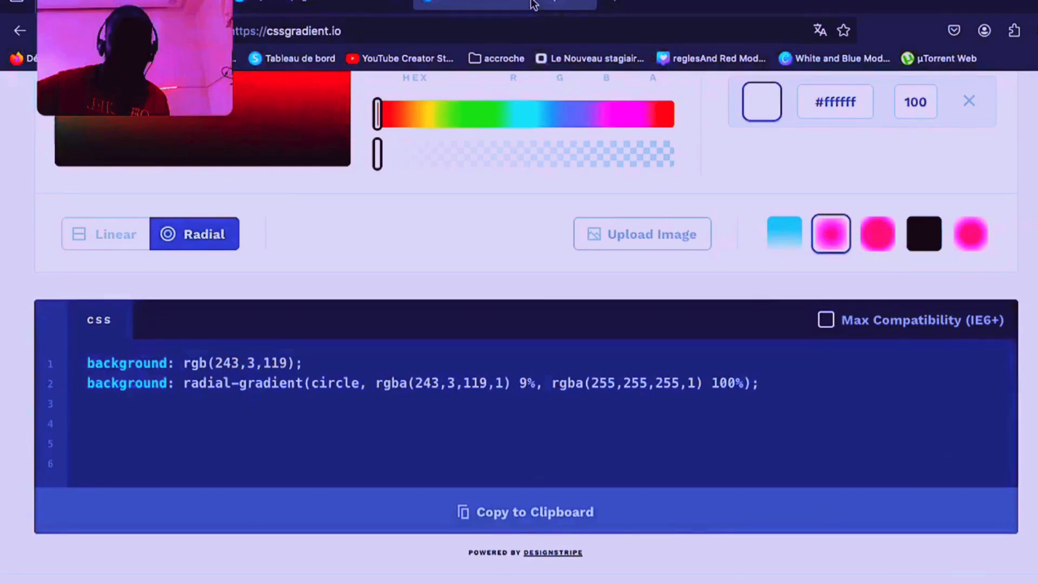
click(297, 3)
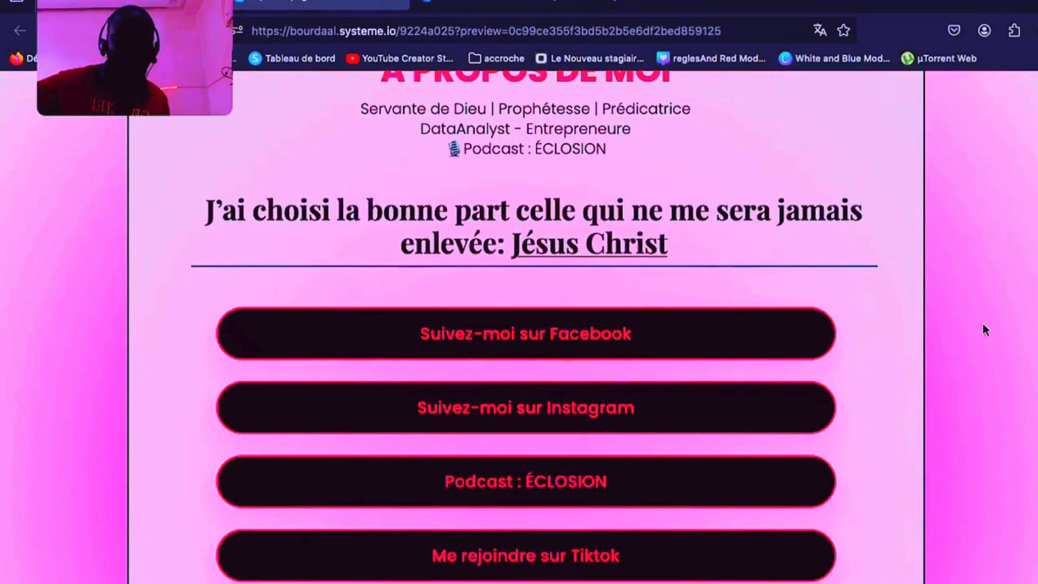